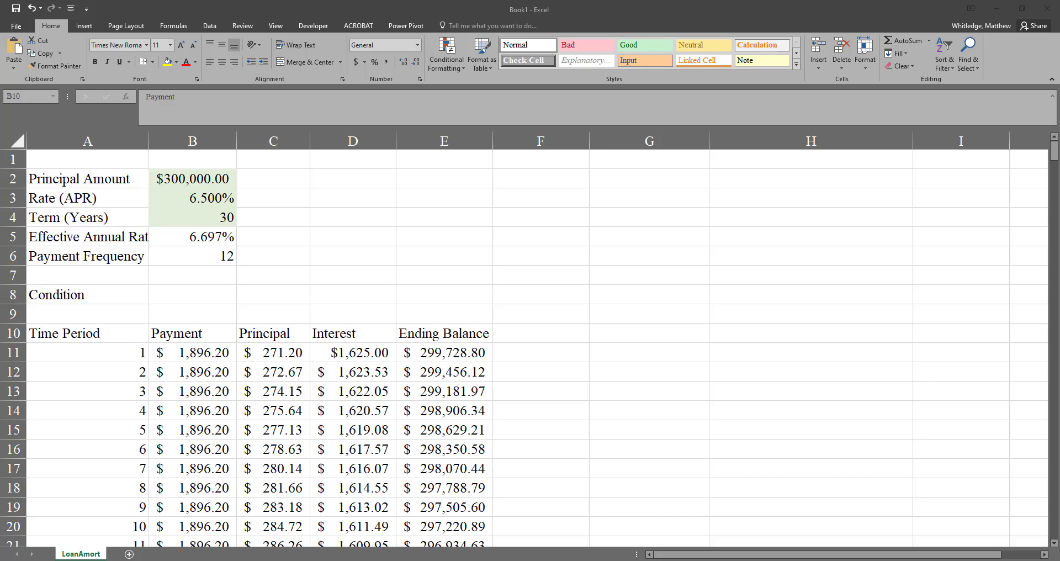
Start wrapping the existing PMT formula in B11 in an IF function by inserting "if(" before PMT
{"action": "left_click", "coordinate": [208, 350]}
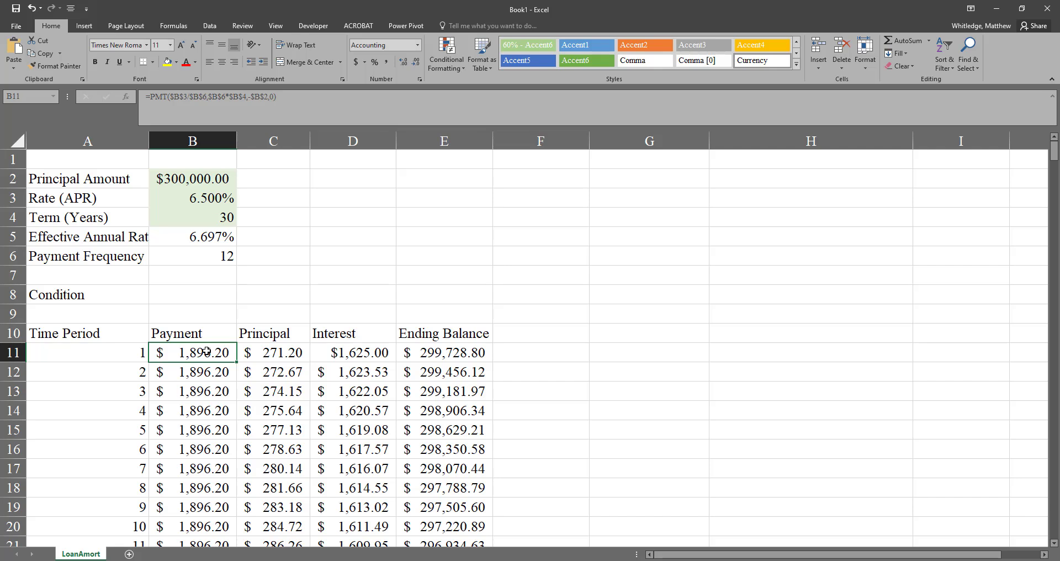
{"action": "key", "text": "F2"}
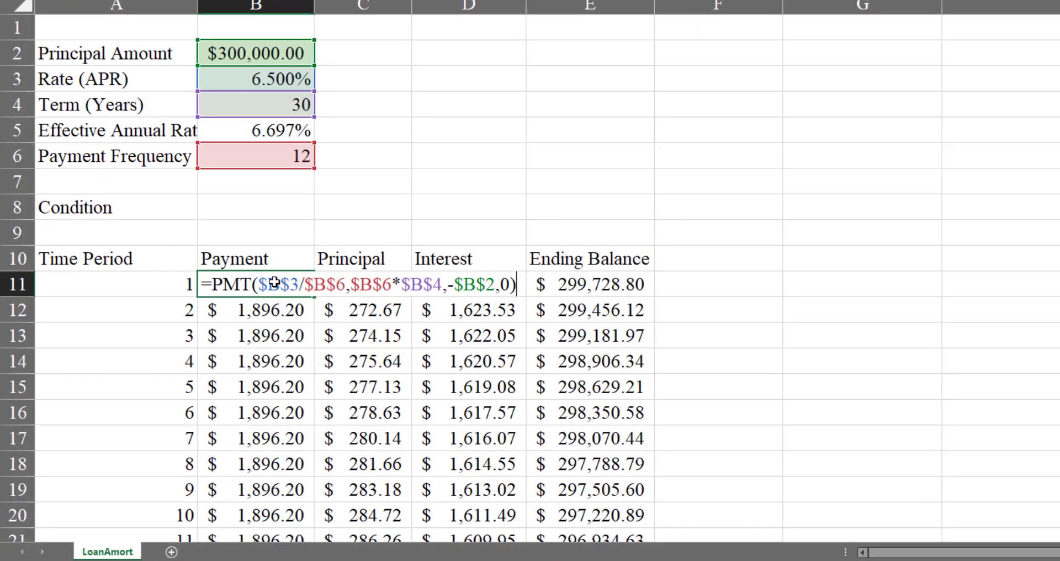
{"action": "key", "text": "Home"}
{"action": "key", "text": "Right"}
{"action": "type", "text": "if("}
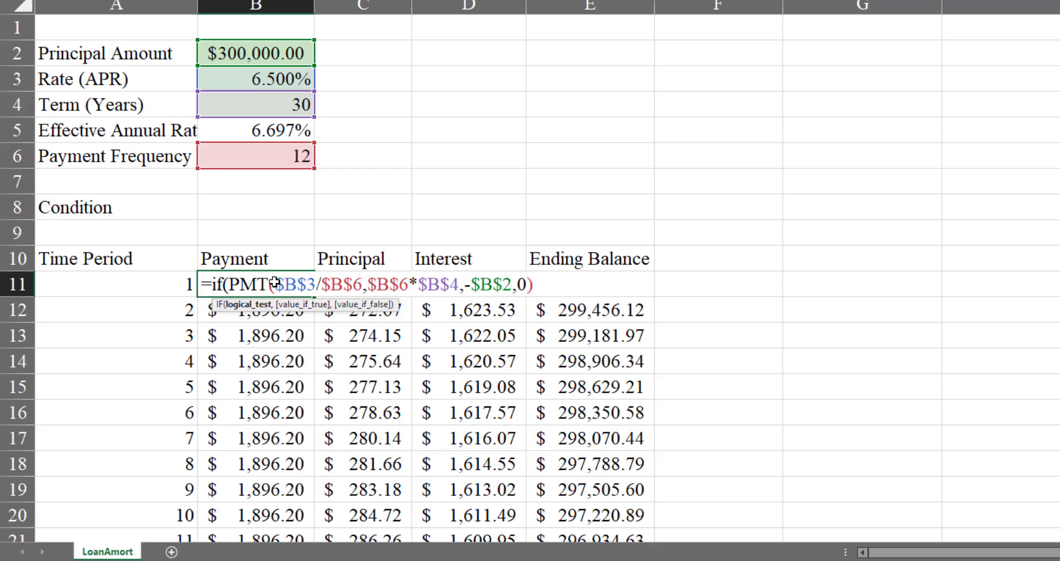
{"action": "key", "text": "Right"}
{"action": "key", "text": "Right"}
{"action": "key", "text": "Right"}
{"action": "key", "text": "Right"}
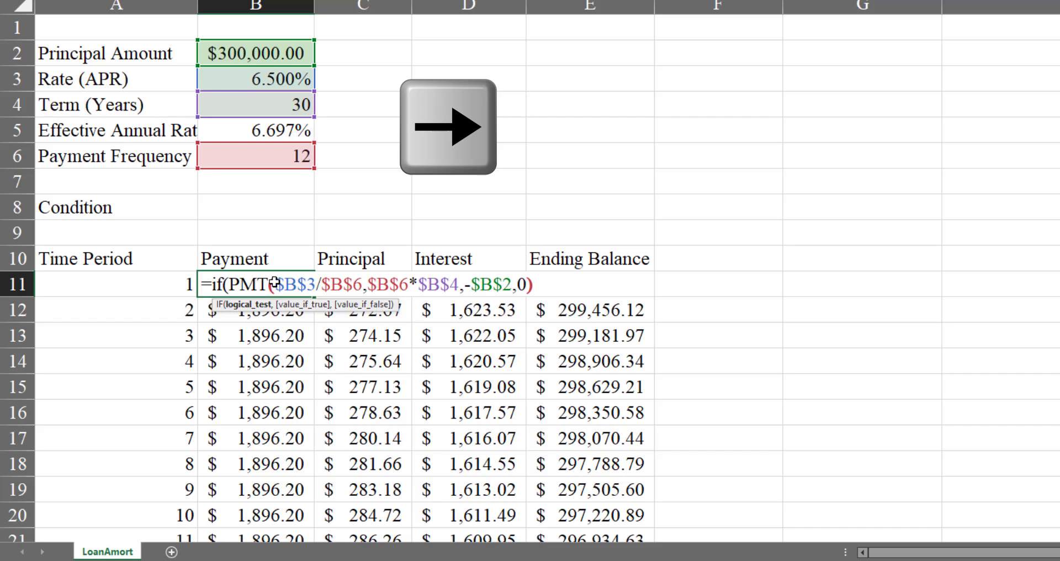
{"action": "key", "text": "Right"}
{"action": "key", "text": "Left"}
{"action": "key", "text": "Left"}
{"action": "key", "text": "Left"}
{"action": "key", "text": "Left"}
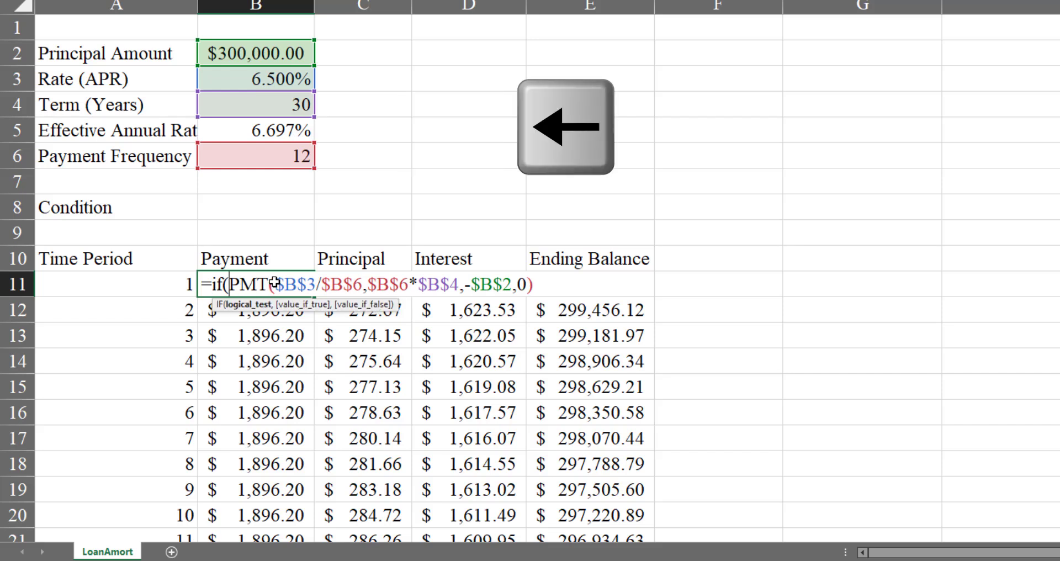
Insert the logical test A11<B8 into the IF function, keeping the PMT calculation as the value if true
{"action": "key", "text": "F2"}
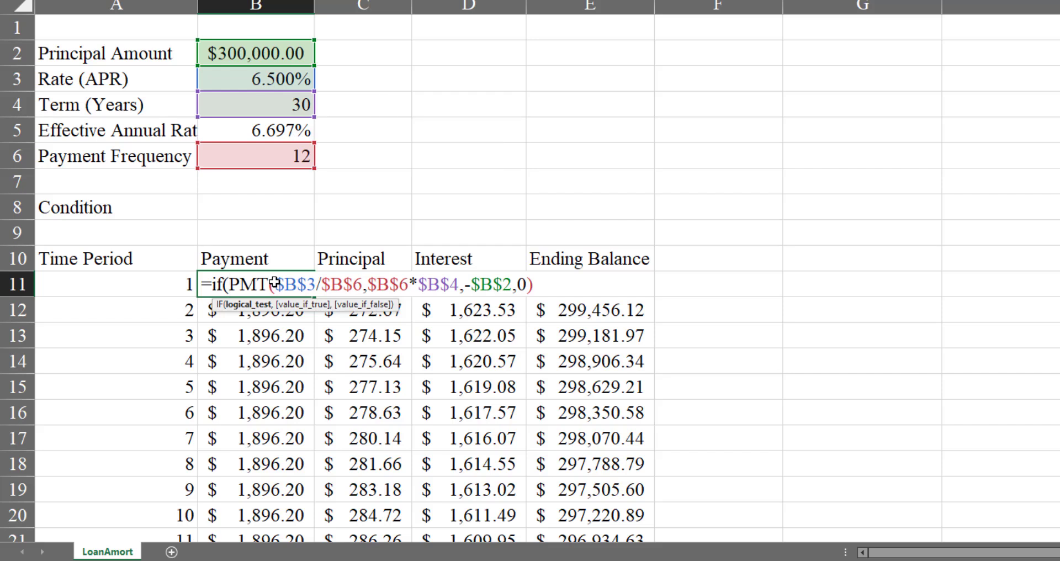
{"action": "key", "text": "Left"}
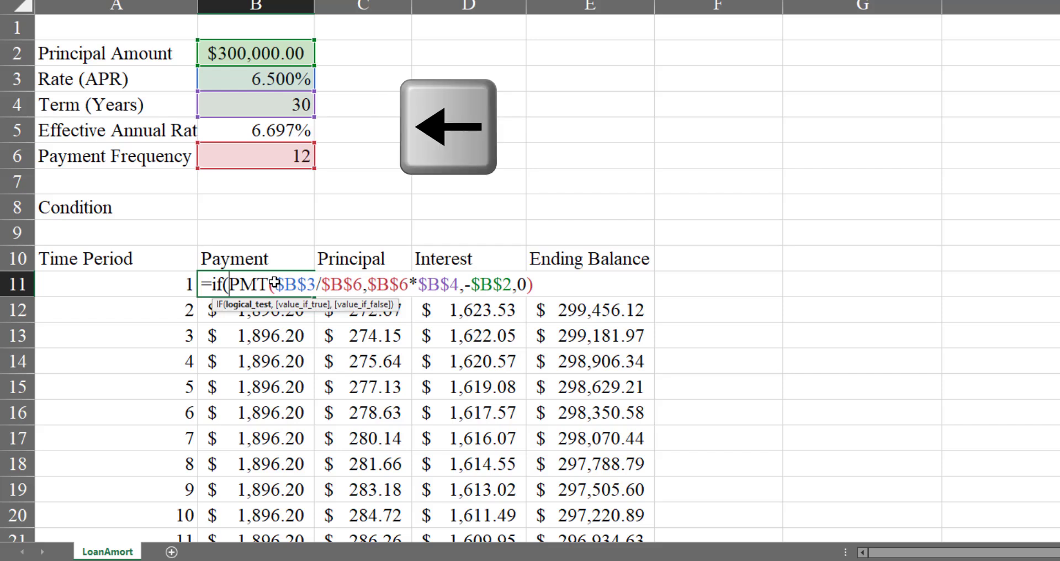
{"action": "key", "text": "Left"}
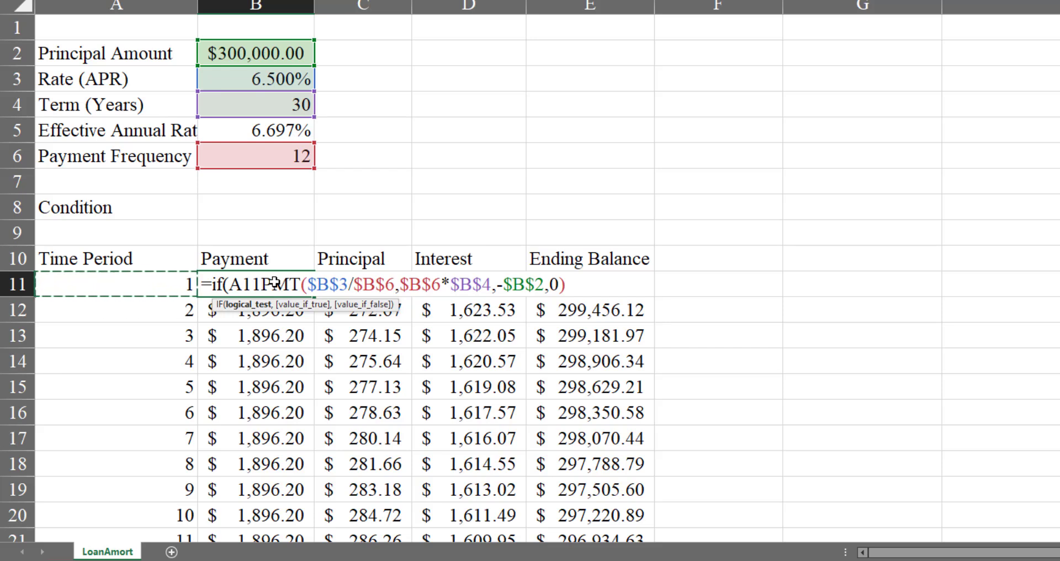
{"action": "type", "text": "<"}
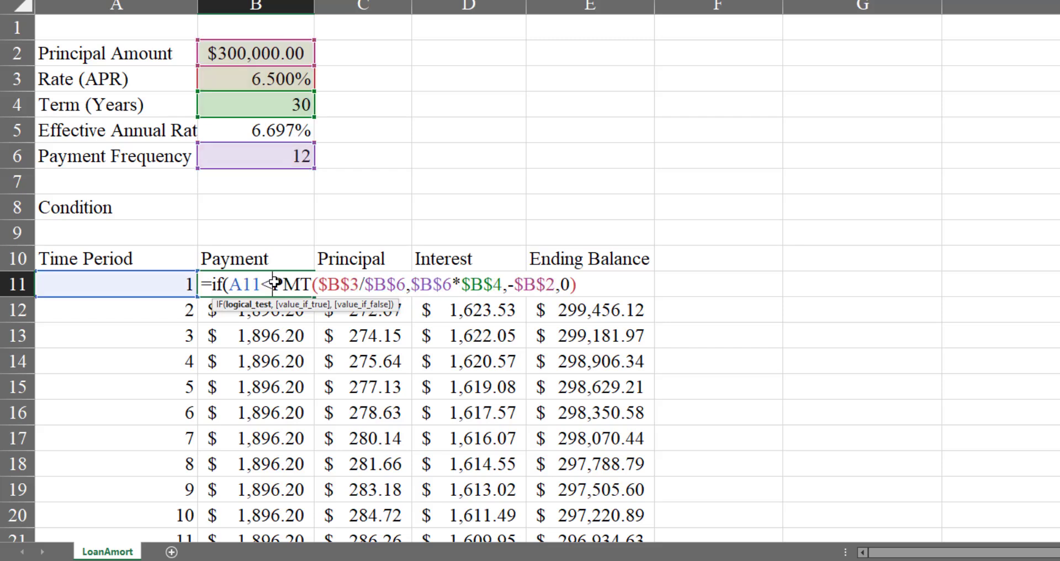
{"action": "key", "text": "Up"}
{"action": "key", "text": "Up"}
{"action": "key", "text": "Up"}
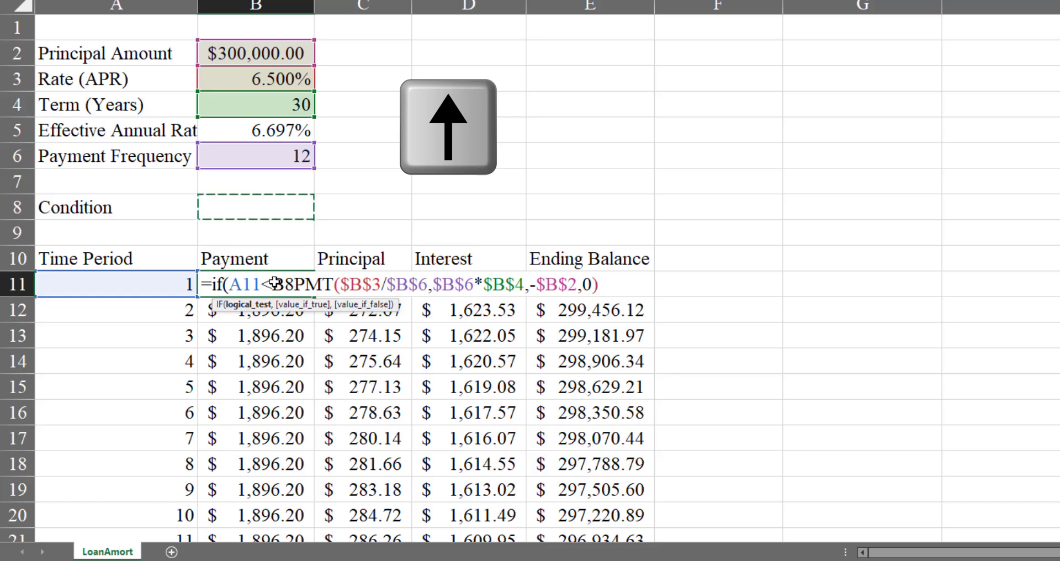
{"action": "type", "text": ","}
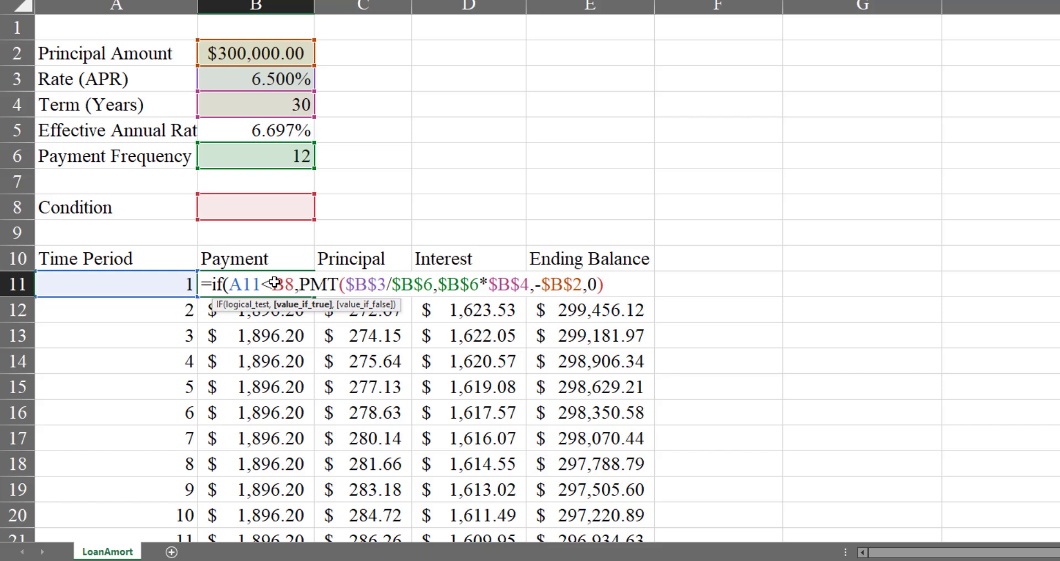
Add N/A without quotation marks as the value if false, close the IF function and commit the B11 formula
{"action": "key", "text": "F2"}
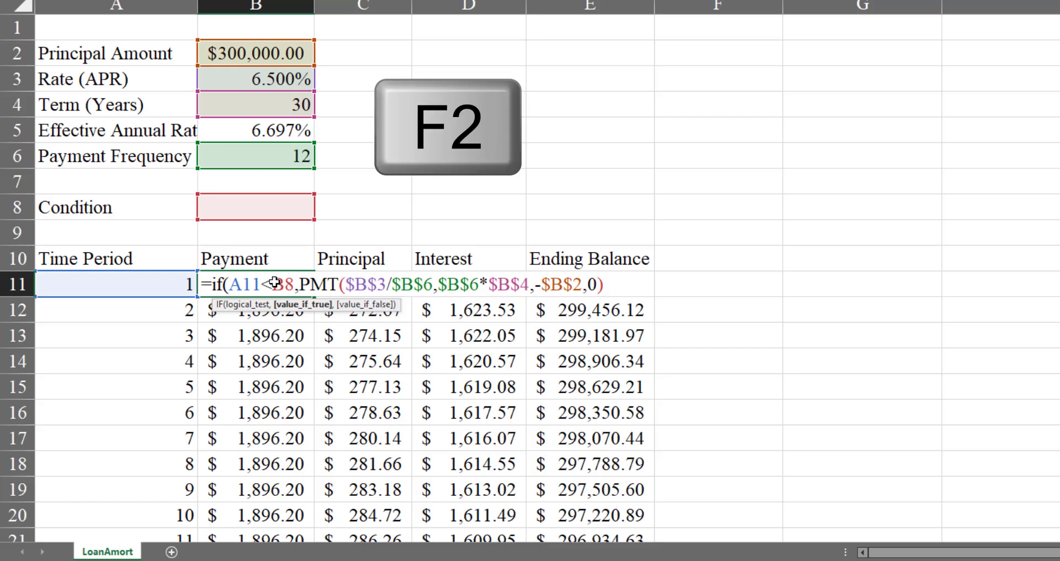
{"action": "key", "text": "End"}
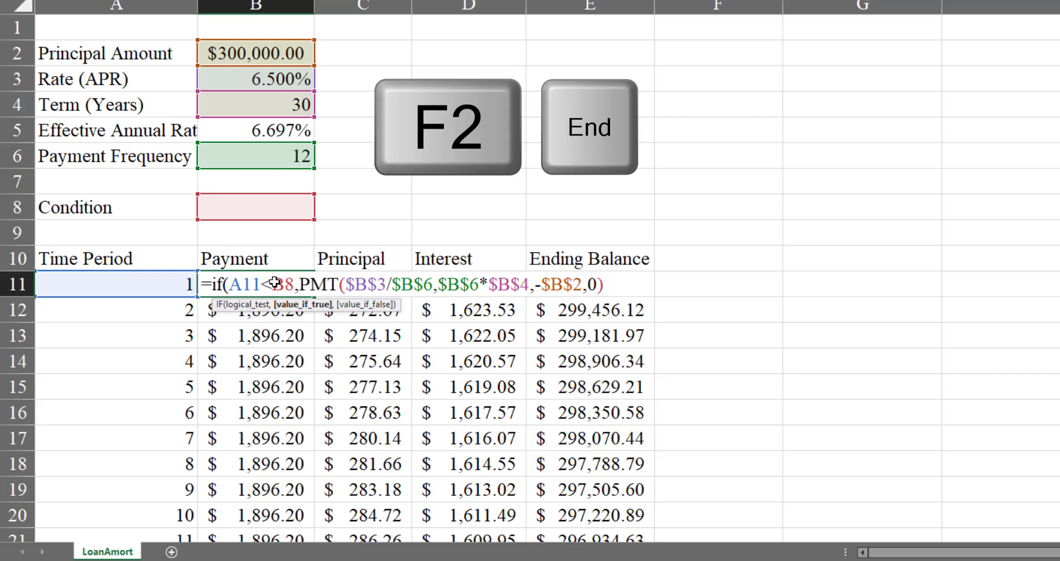
{"action": "key", "text": "End"}
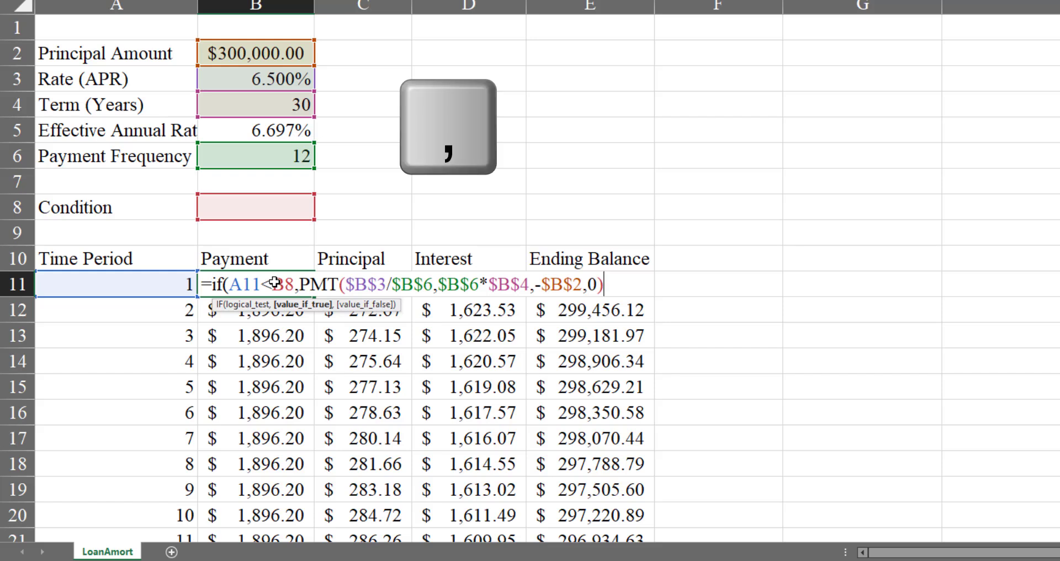
{"action": "type", "text": ","}
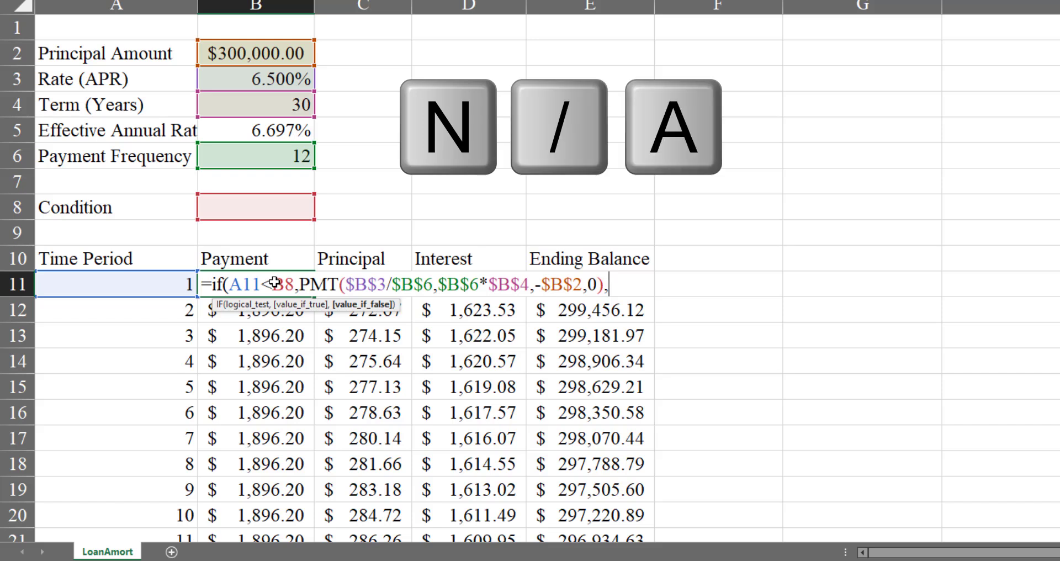
{"action": "type", "text": "N/A"}
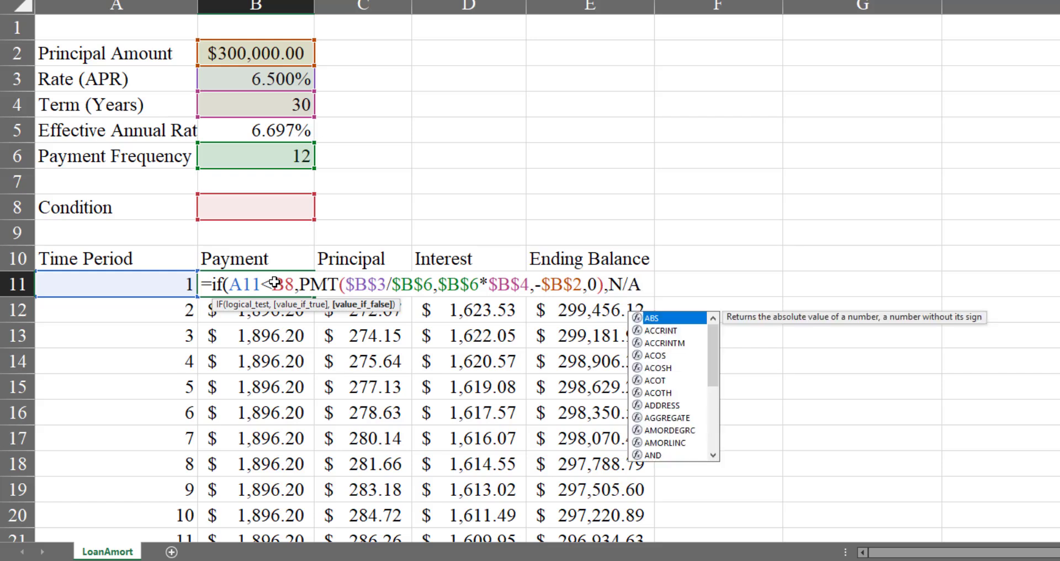
{"action": "key", "text": "Escape"}
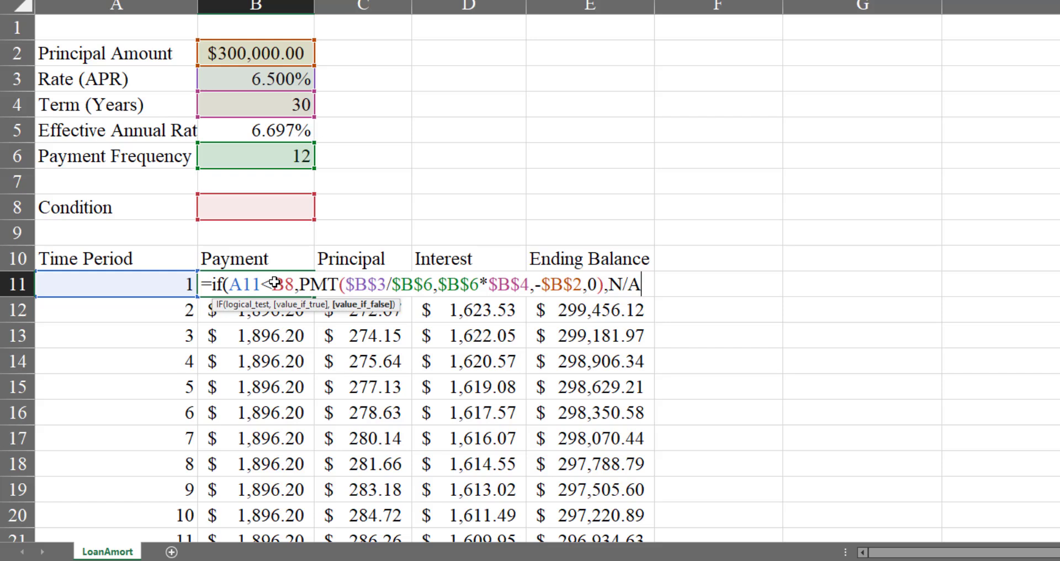
{"action": "type", "text": ")"}
{"action": "key", "text": "Return"}
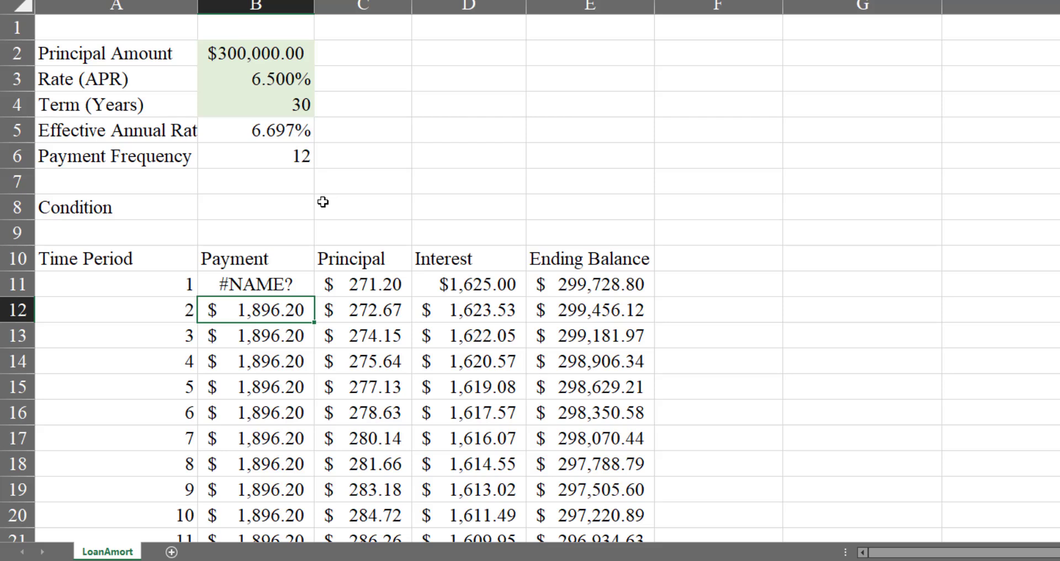
Enclose N/A in quotation marks in the B11 formula so the IF function returns it as text
{"action": "key", "text": "Up"}
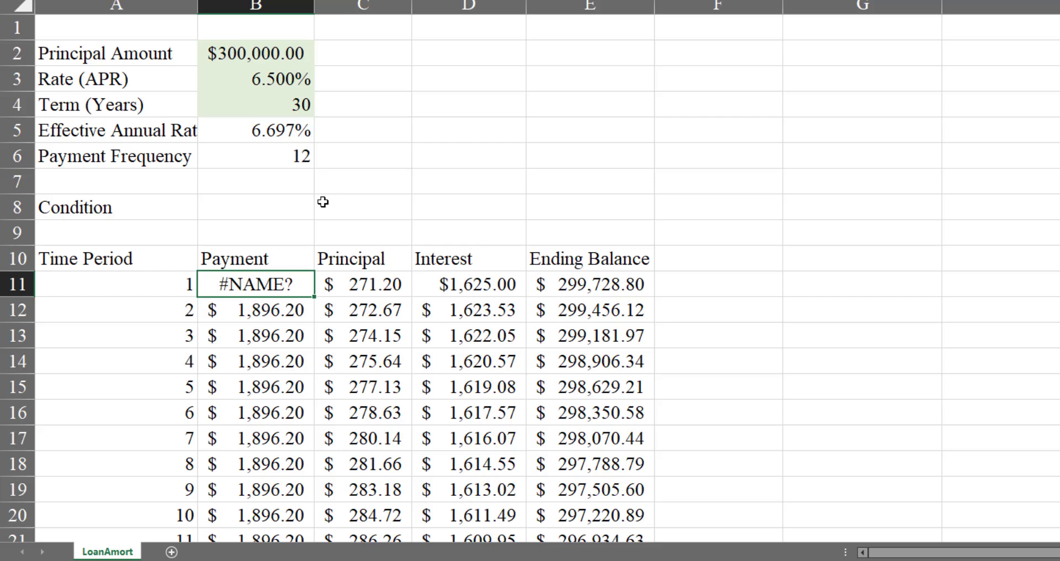
{"action": "key", "text": "F2"}
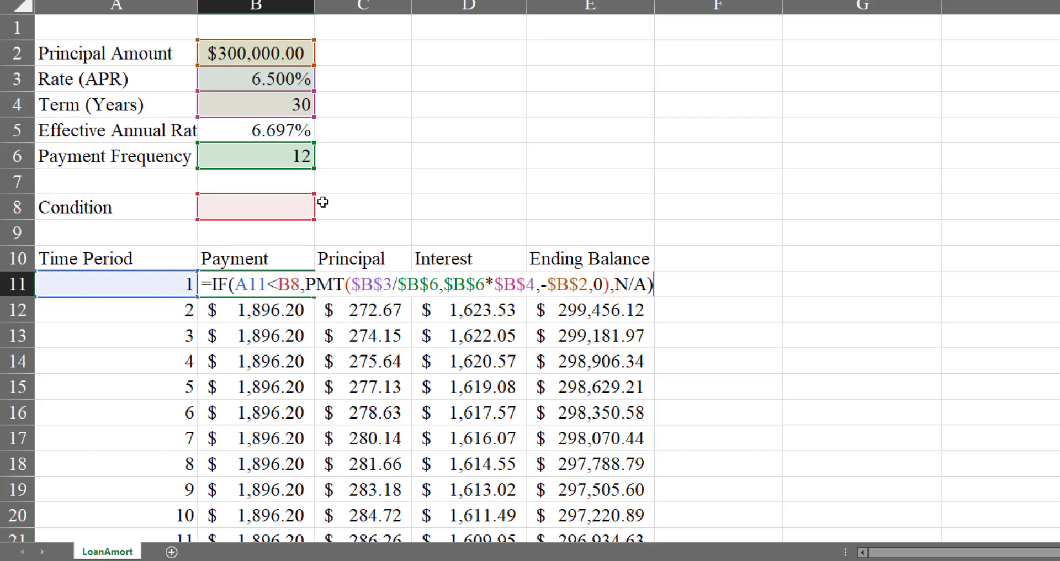
{"action": "key", "text": "Left"}
{"action": "key", "text": "Left"}
{"action": "key", "text": "Left"}
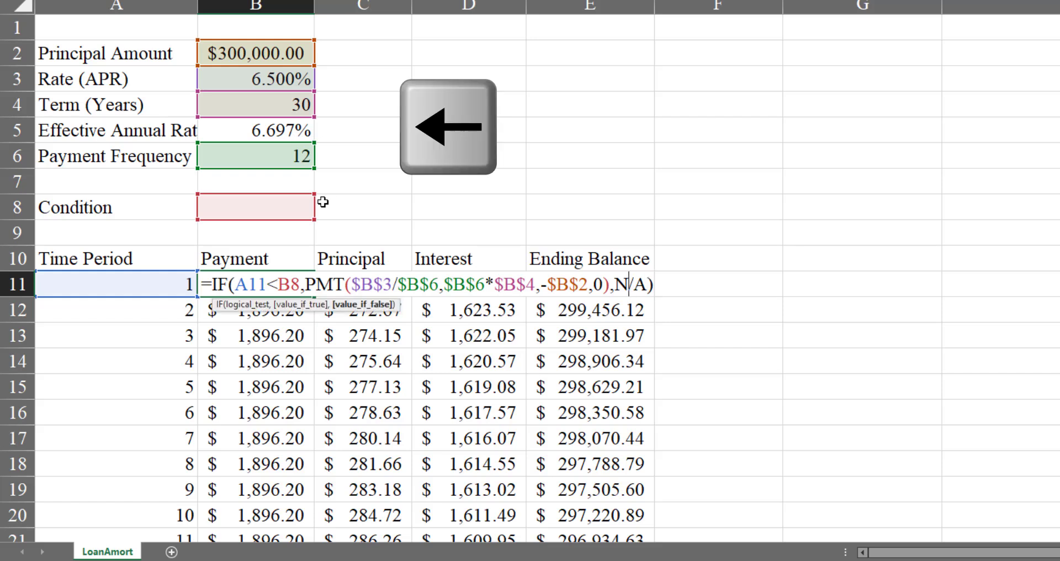
{"action": "key", "text": "Left"}
{"action": "type", "text": "\""}
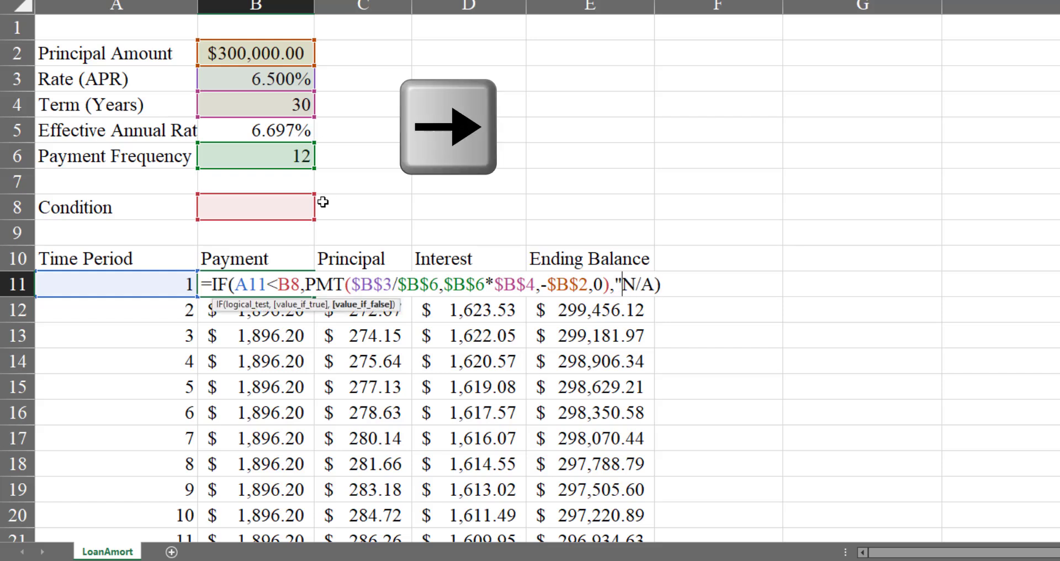
{"action": "key", "text": "Right"}
{"action": "key", "text": "Right"}
{"action": "key", "text": "Right"}
{"action": "type", "text": "\""}
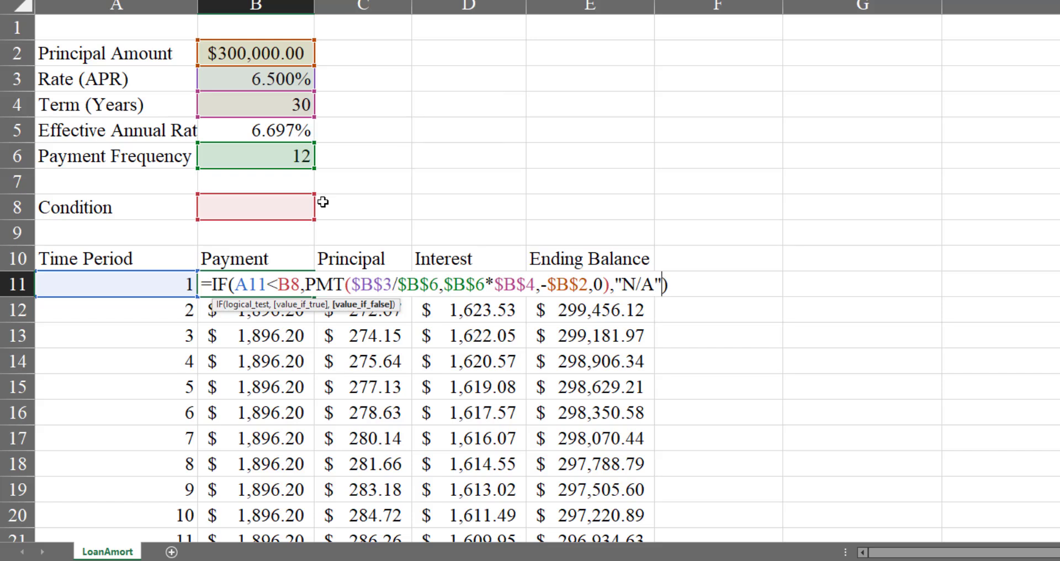
{"action": "key", "text": "Return"}
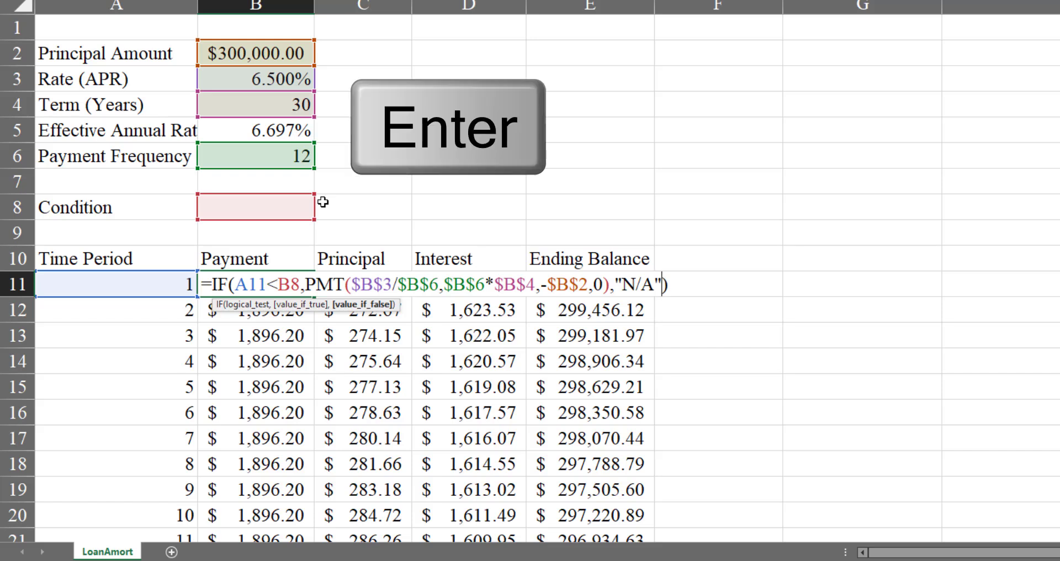
{"action": "key", "text": "Return"}
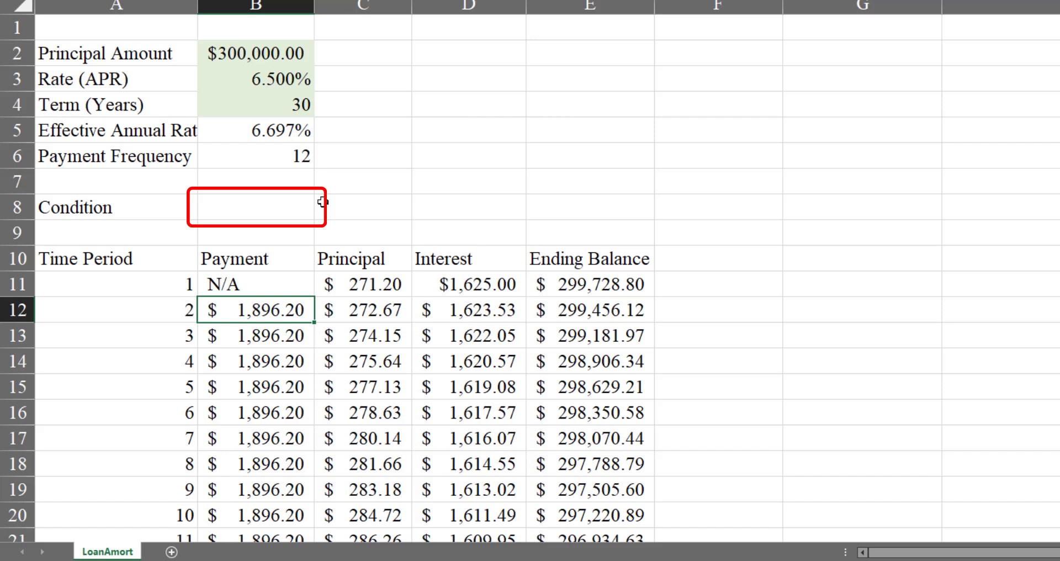
Set the Condition value in B8 to 180
{"action": "key", "text": "Up"}
{"action": "key", "text": "Up"}
{"action": "key", "text": "Up"}
{"action": "key", "text": "Up"}
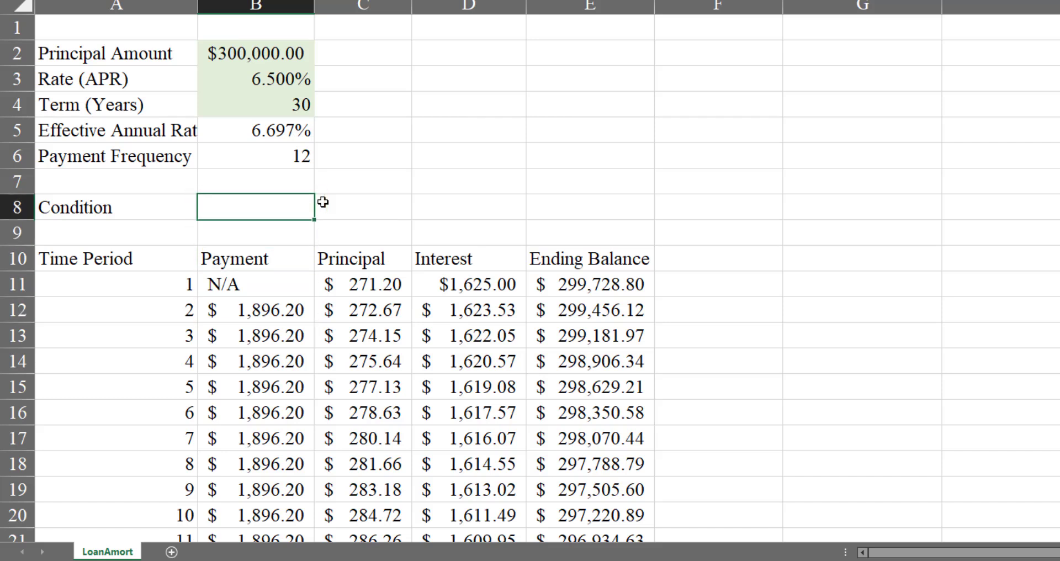
{"action": "type", "text": "180"}
{"action": "key", "text": "Return"}
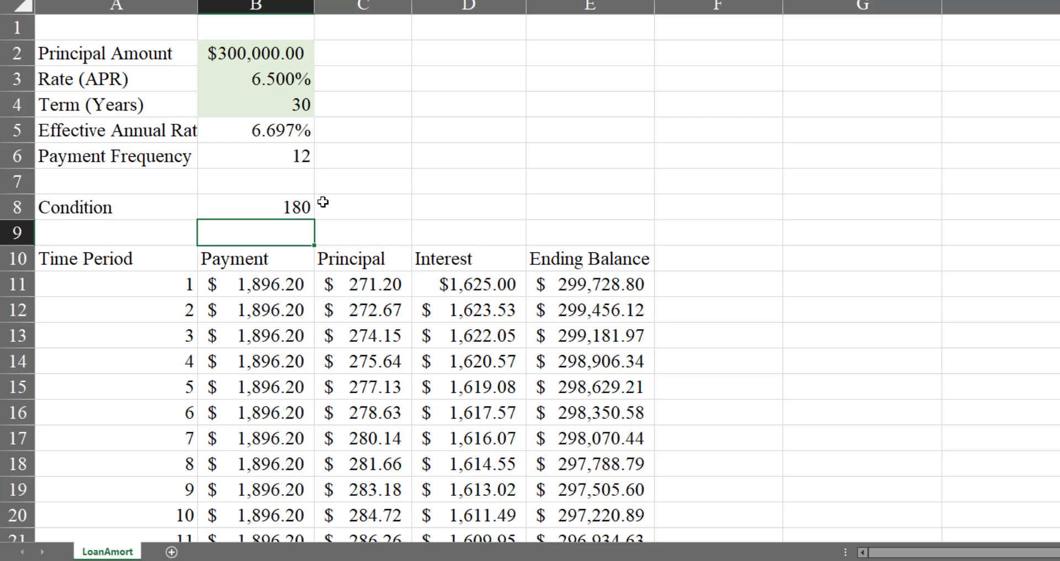
Fill the payment formula from B11 down the Payment column to B370 and return to B11
{"action": "key", "text": "Down"}
{"action": "key", "text": "Down"}
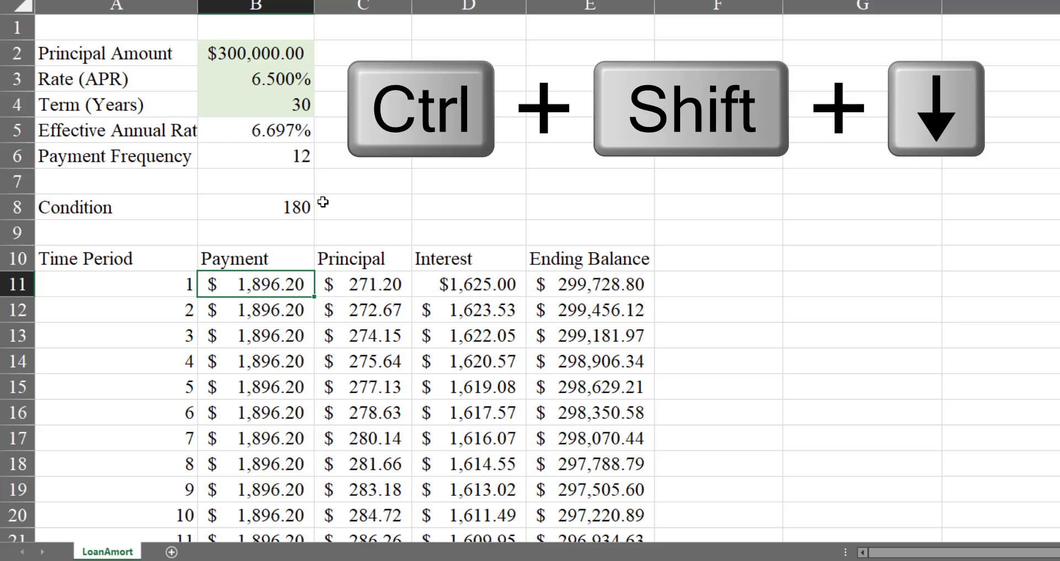
{"action": "key", "text": "ctrl+shift+Down"}
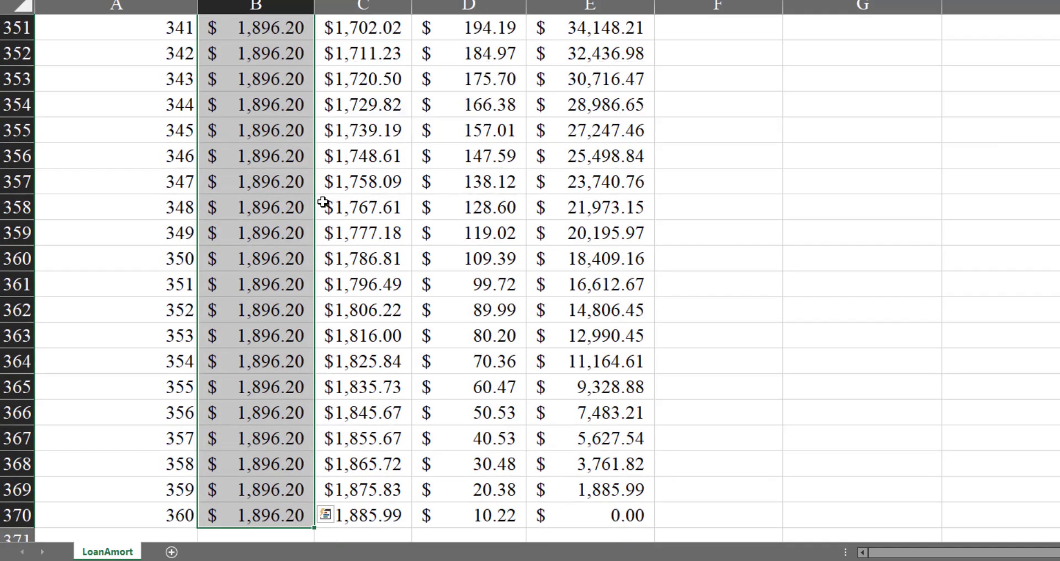
{"action": "key", "text": "ctrl+d"}
{"action": "key", "text": "ctrl+Up"}
{"action": "key", "text": "Down"}
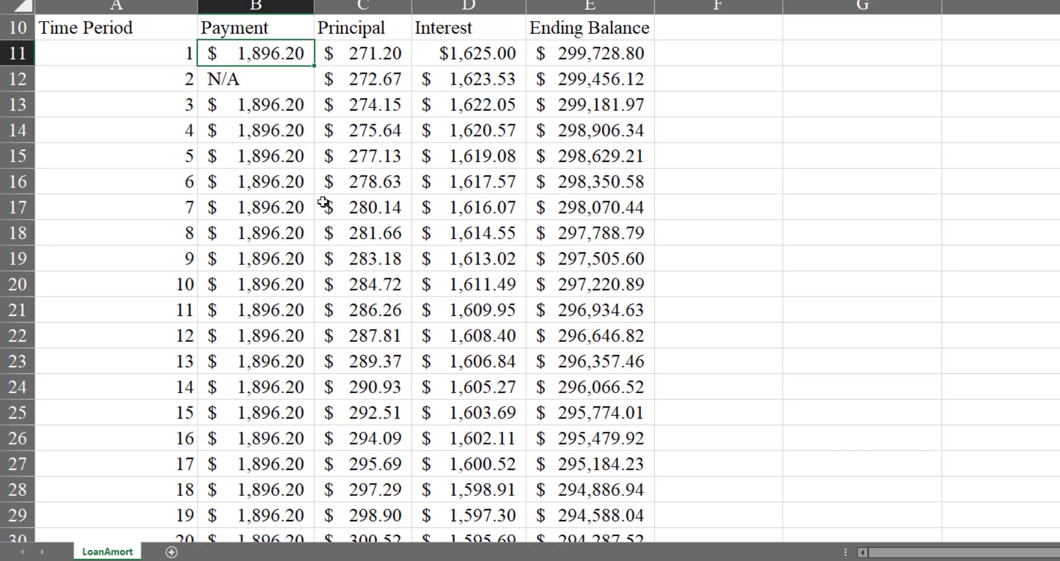
Examine the Condition cell reference in the B11 payment formula and in its filled-down copy in B12
{"action": "key", "text": "F2"}
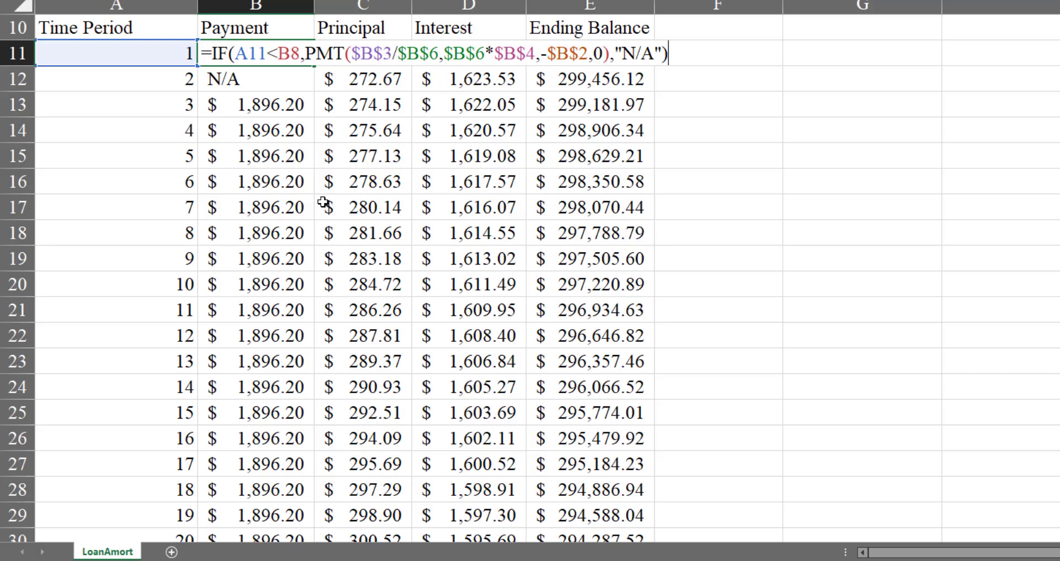
{"action": "key", "text": "Home"}
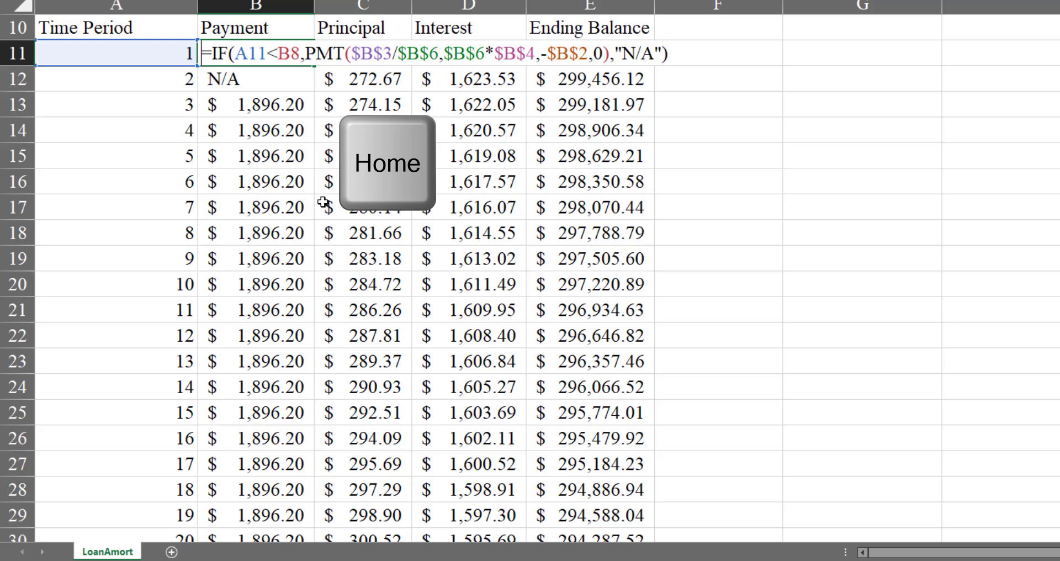
{"action": "key", "text": "Right"}
{"action": "key", "text": "Right"}
{"action": "key", "text": "Right"}
{"action": "key", "text": "Right"}
{"action": "key", "text": "Right"}
{"action": "key", "text": "Right"}
{"action": "key", "text": "Right"}
{"action": "key", "text": "Right"}
{"action": "key", "text": "Right"}
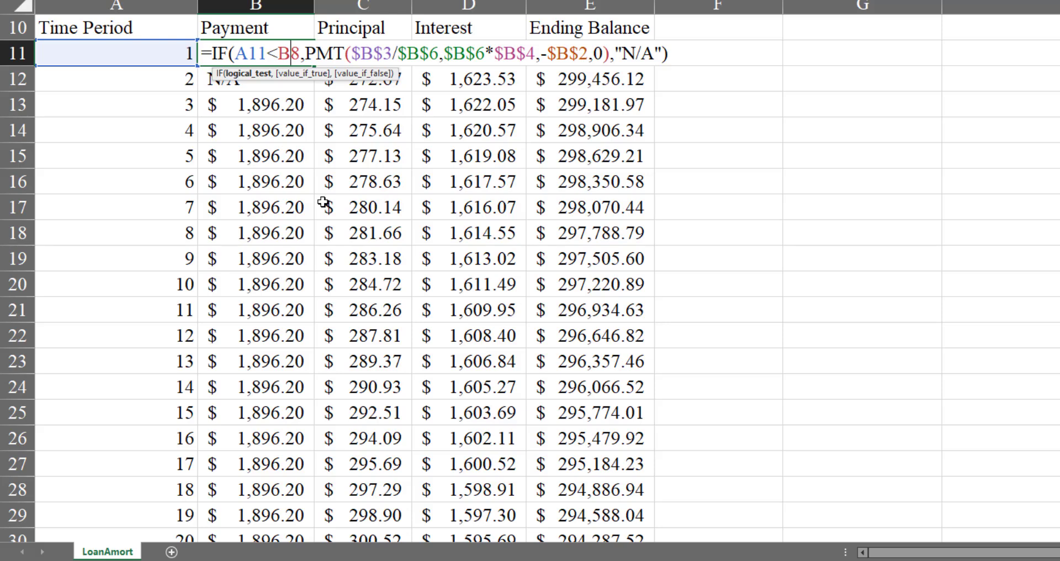
{"action": "key", "text": "End"}
{"action": "key", "text": "Return"}
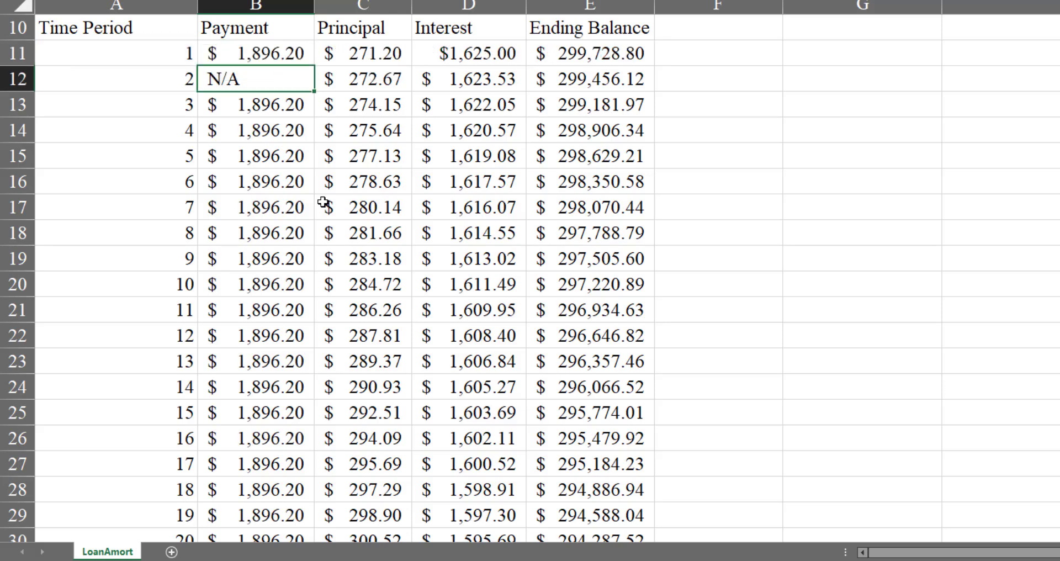
{"action": "key", "text": "F2"}
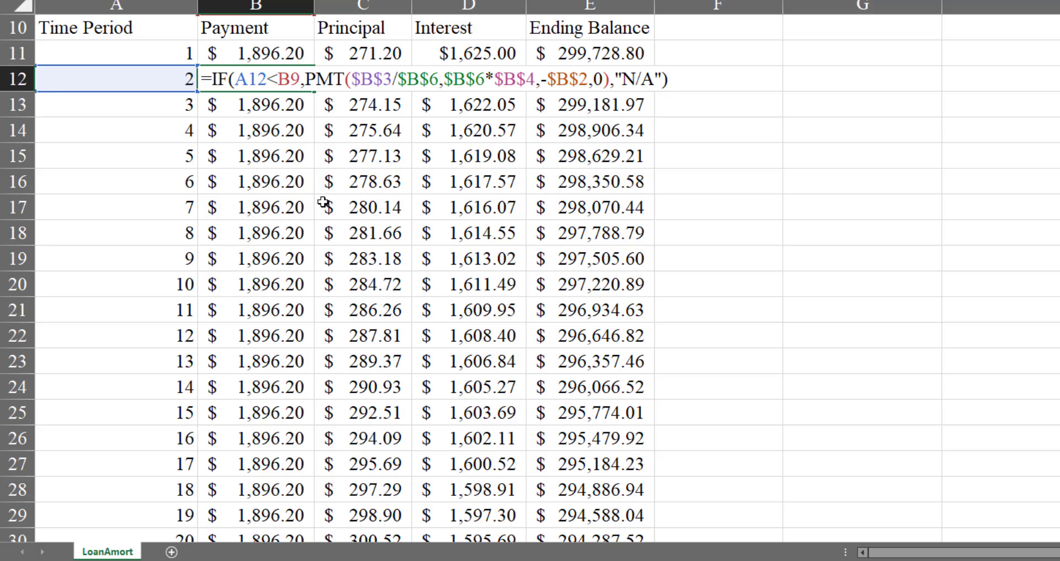
Examine the Condition cell reference in the filled-down B13 payment formula and return to B11
{"action": "key", "text": "Return"}
{"action": "key", "text": "F2"}
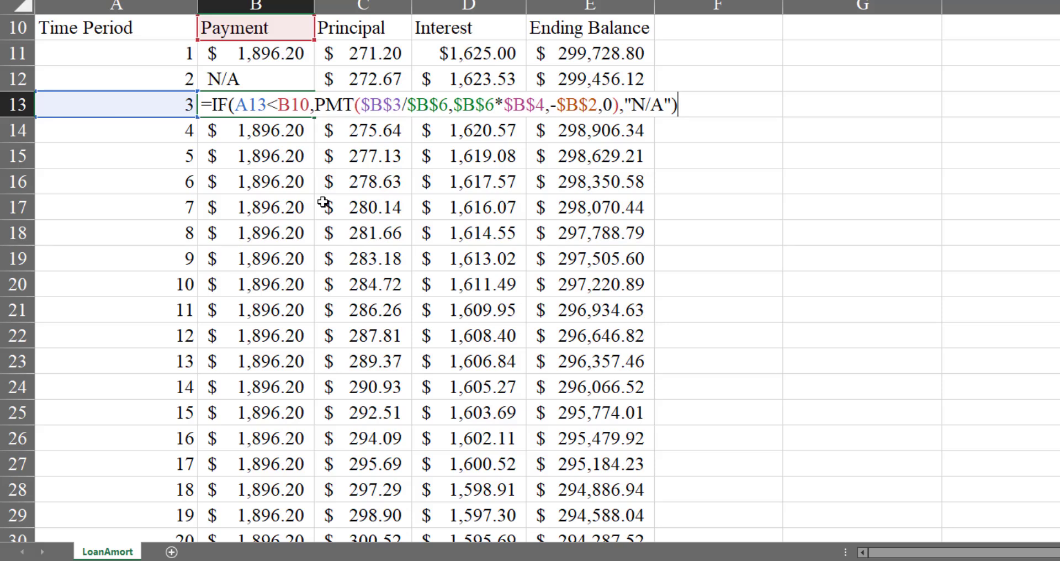
{"action": "key", "text": "Return"}
{"action": "key", "text": "Up"}
{"action": "key", "text": "Up"}
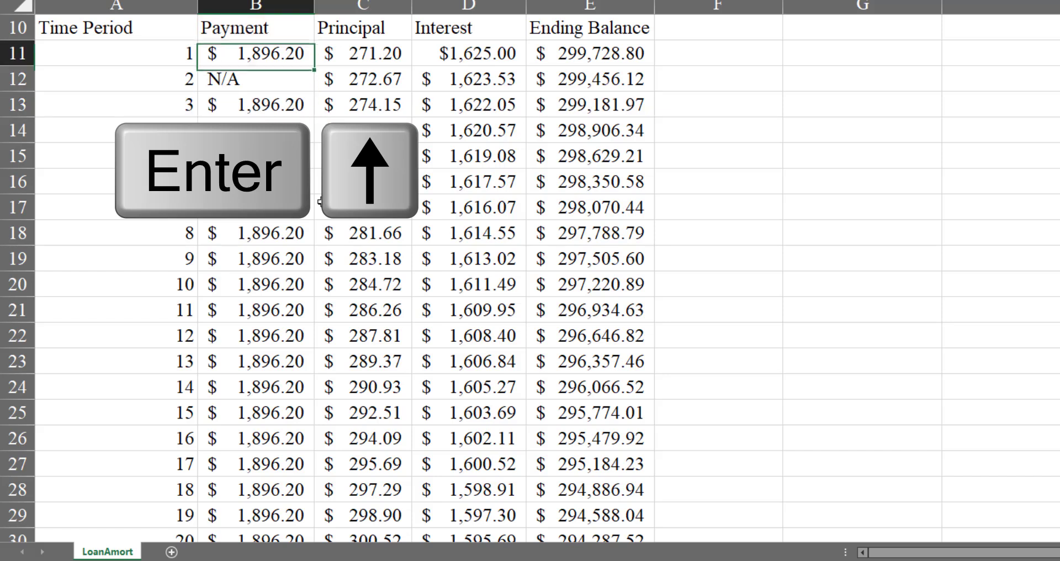
Make the Condition reference in the B11 payment formula absolute as $B$8
{"action": "key", "text": "F2"}
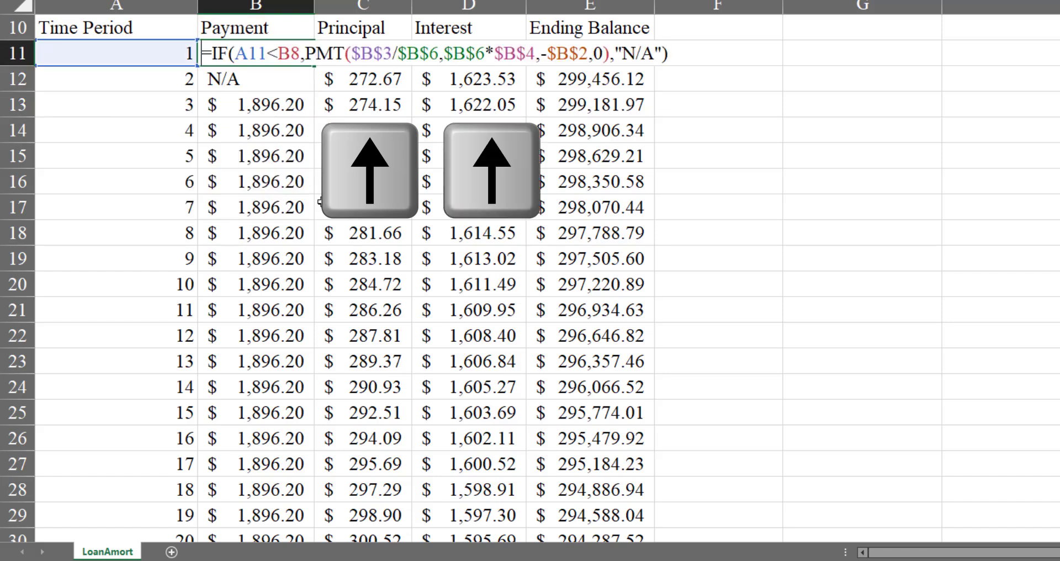
{"action": "key", "text": "F2"}
{"action": "key", "text": "ctrl+Right"}
{"action": "key", "text": "ctrl+Right"}
{"action": "key", "text": "ctrl+Right"}
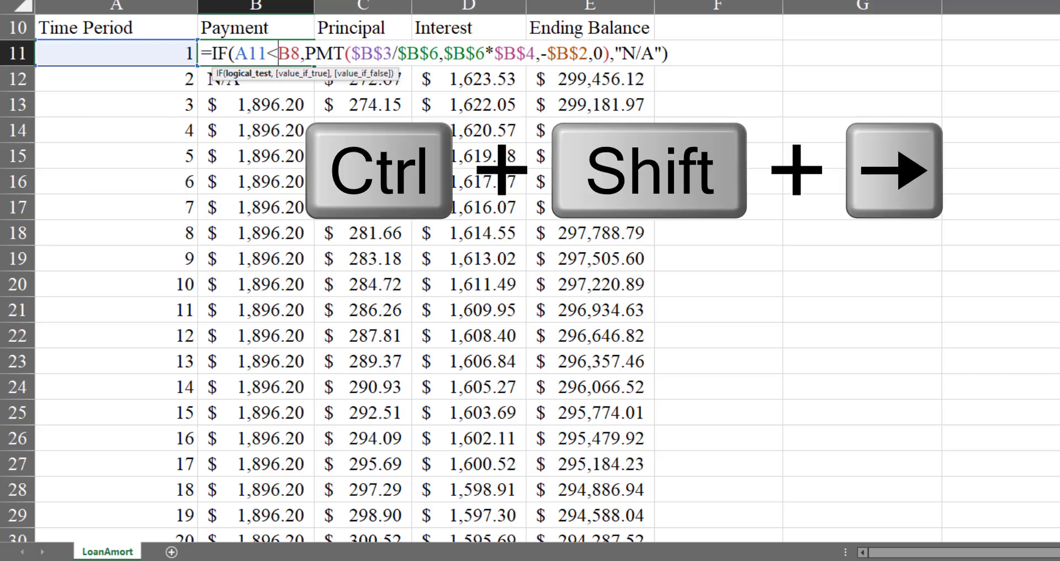
{"action": "key", "text": "F4"}
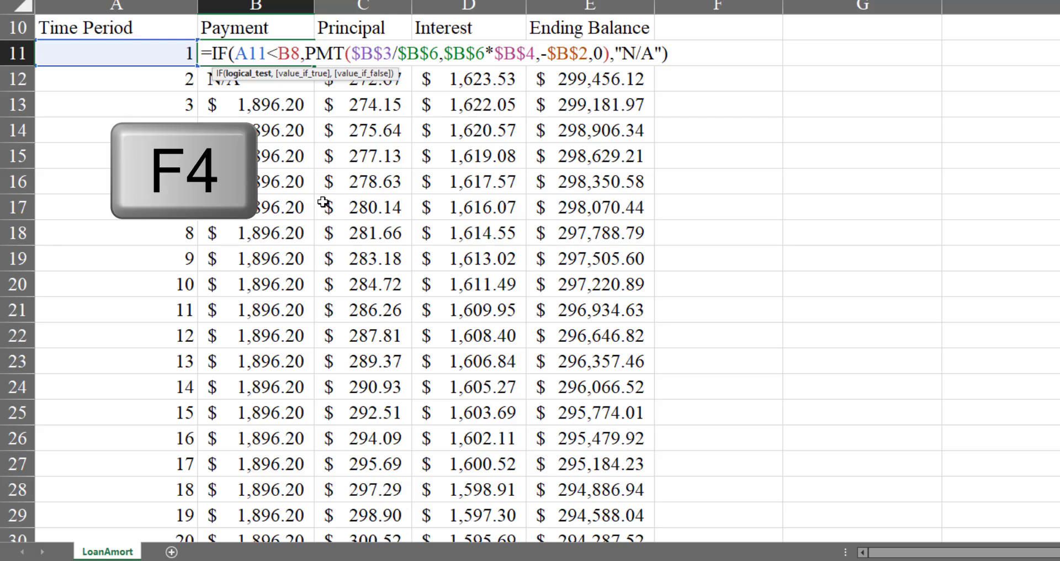
{"action": "key", "text": "F4"}
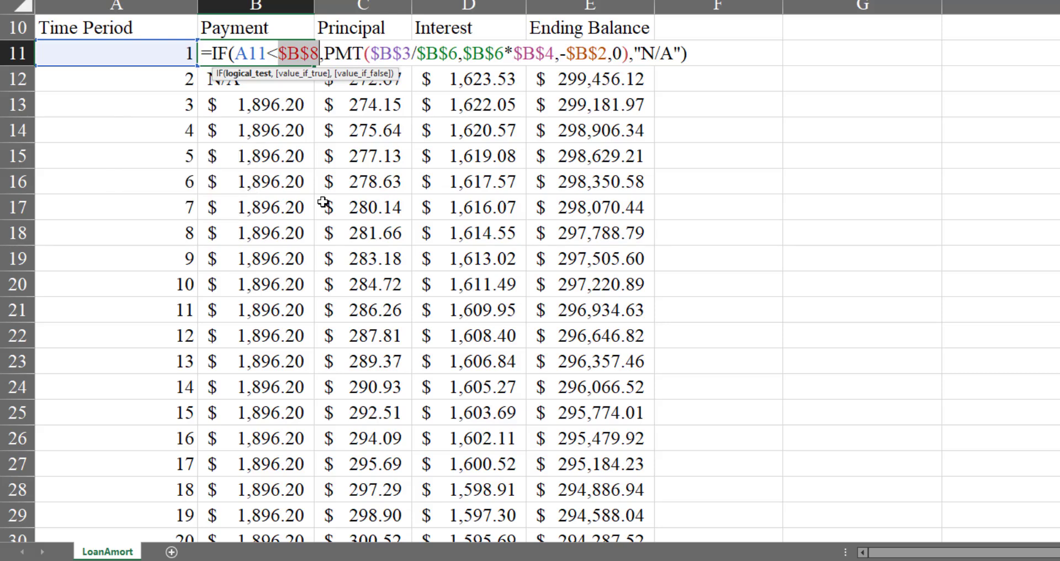
{"action": "key", "text": "Return"}
Fill the B11 formula with the absolute Condition reference down the Payment column to B370
{"action": "key", "text": "Up"}
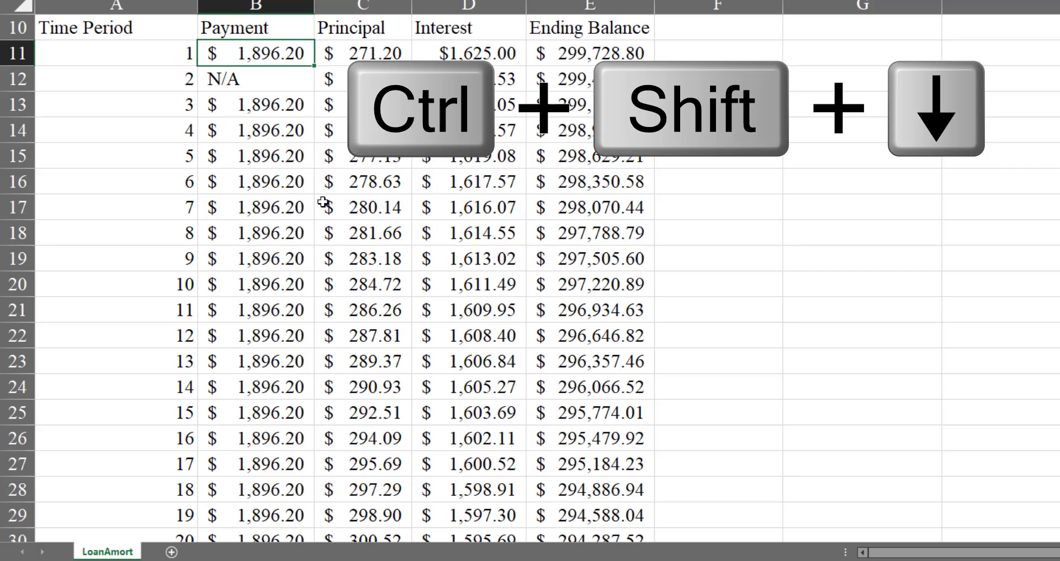
{"action": "key", "text": "ctrl+shift+Down"}
{"action": "key", "text": "ctrl+d"}
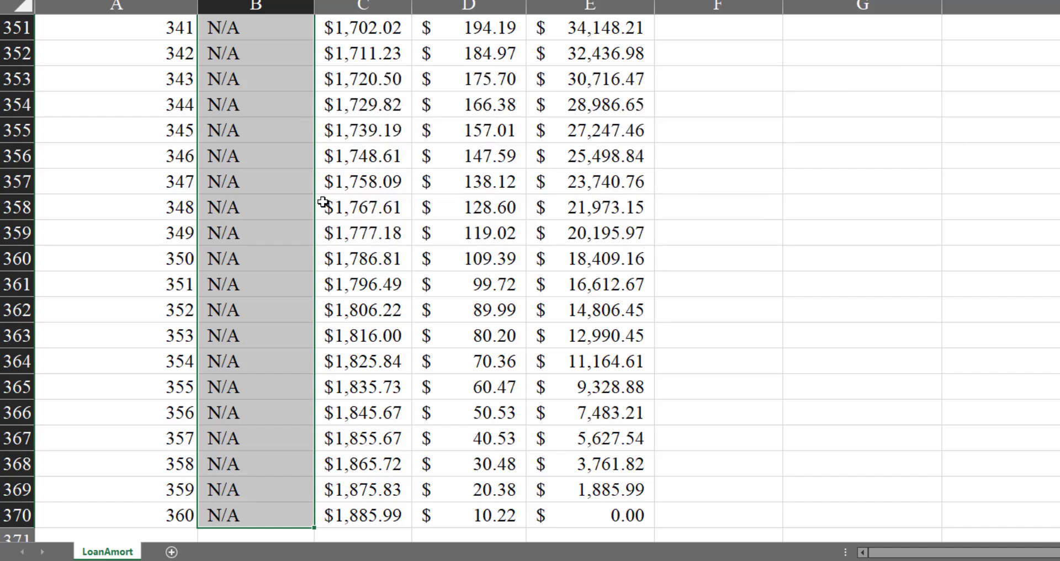
Examine where the Payment column switches from amounts to N/A around period 180
{"action": "key", "text": "Page_Up"}
{"action": "key", "text": "Page_Up"}
{"action": "key", "text": "Page_Up"}
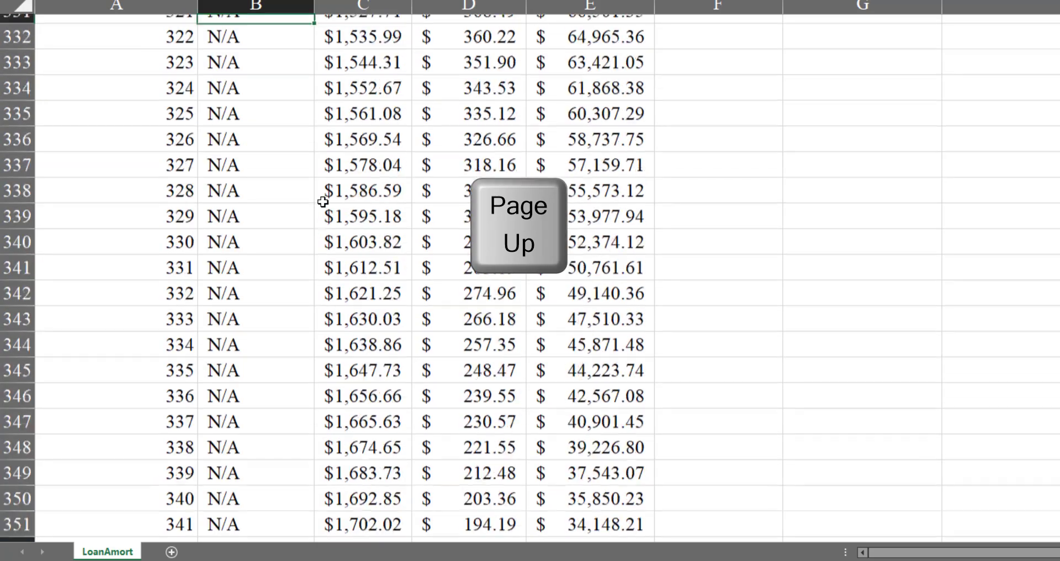
{"action": "key", "text": "Page_Up"}
{"action": "key", "text": "Page_Up"}
{"action": "key", "text": "Page_Up"}
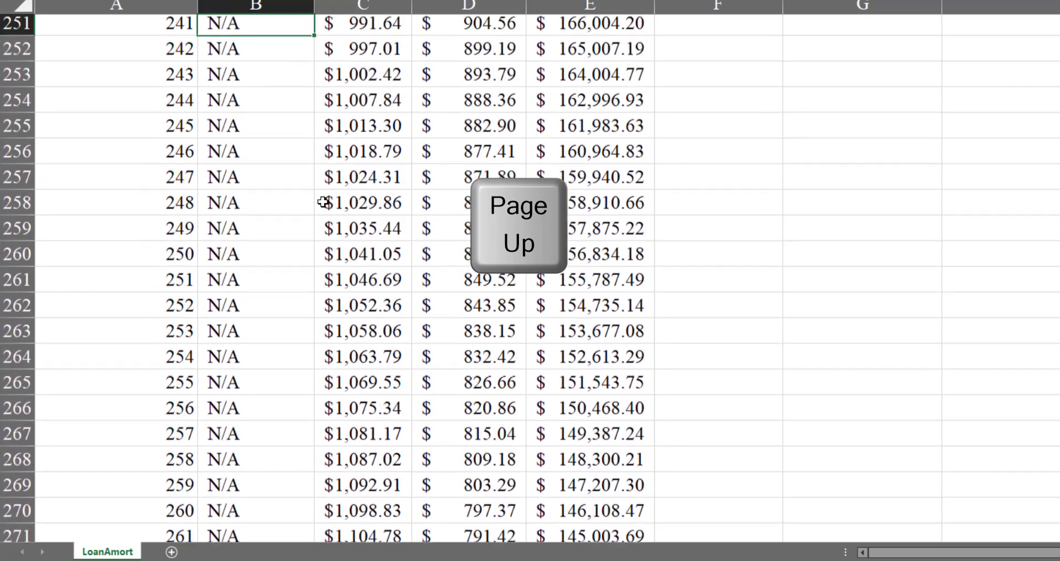
{"action": "key", "text": "Page_Up"}
{"action": "key", "text": "Page_Up"}
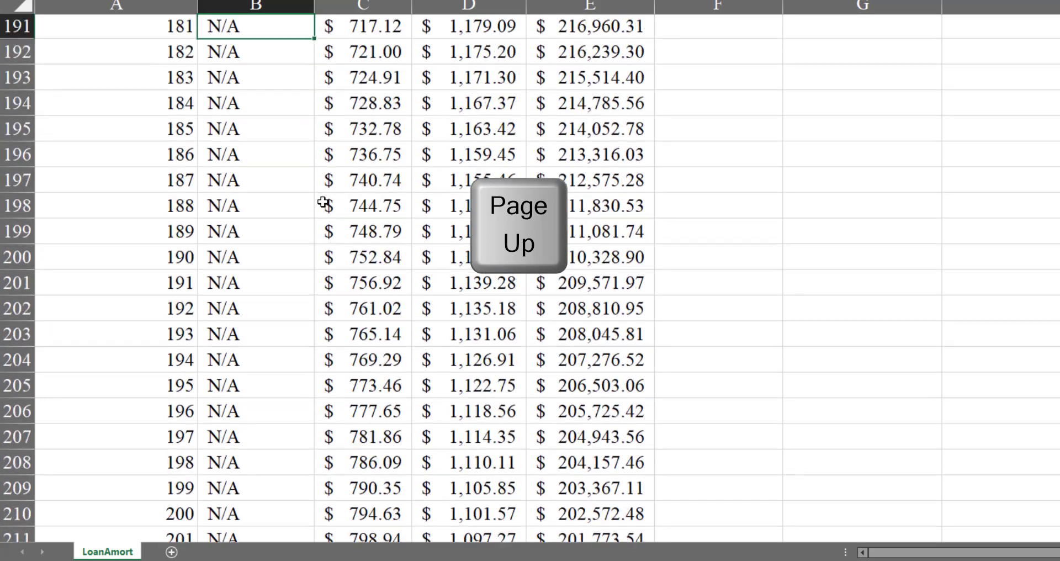
{"action": "key", "text": "Up"}
{"action": "key", "text": "Up"}
{"action": "key", "text": "Up"}
{"action": "key", "text": "Up"}
{"action": "key", "text": "Up"}
{"action": "key", "text": "Up"}
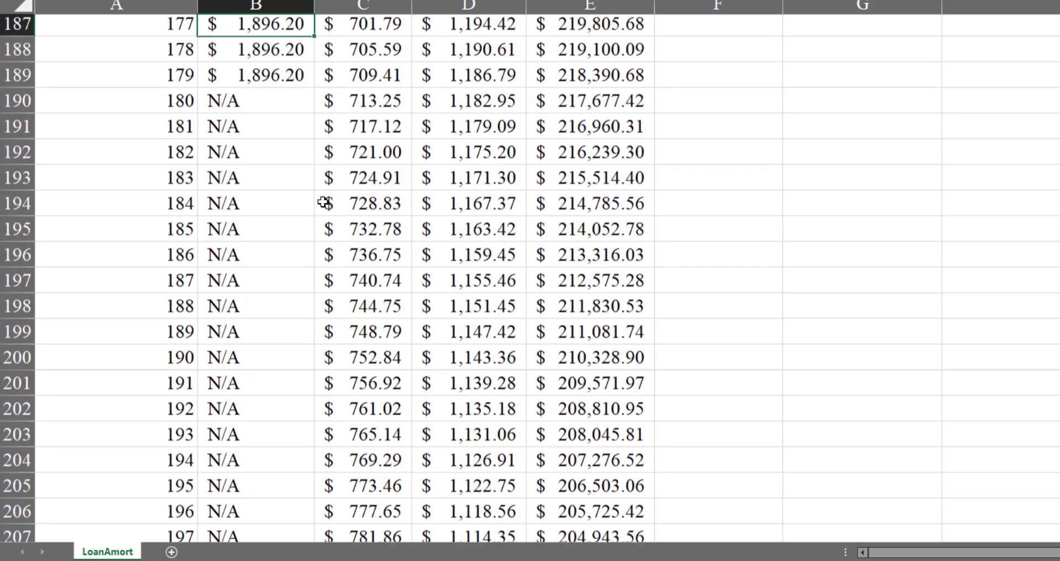
{"action": "key", "text": "Down"}
{"action": "key", "text": "Down"}
{"action": "key", "text": "Down"}
{"action": "key", "text": "Down"}
{"action": "key", "text": "Down"}
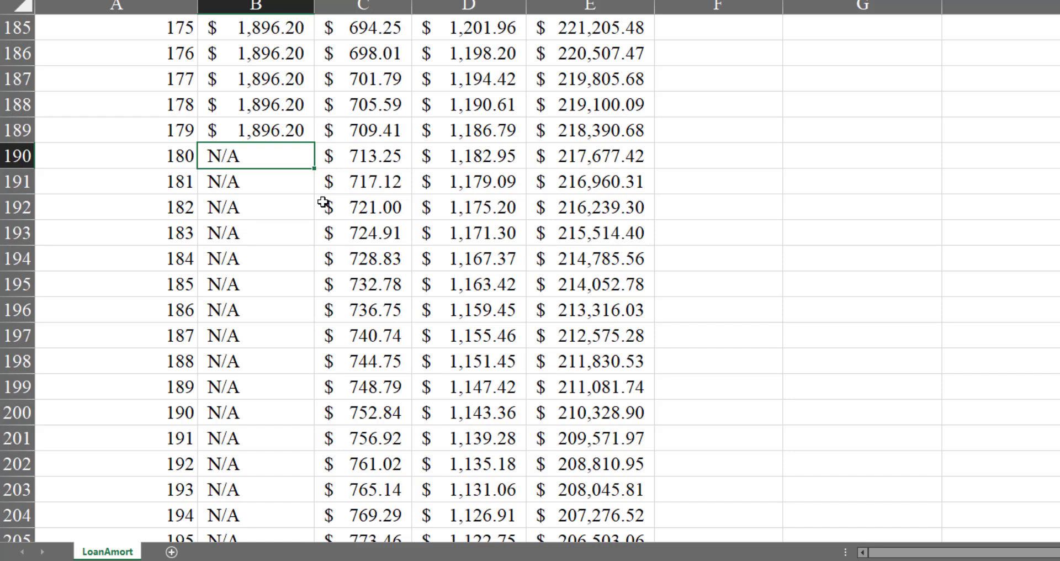
Set the loan Term (Years) in B4 to 15
{"action": "key", "text": "ctrl+shift+Up"}
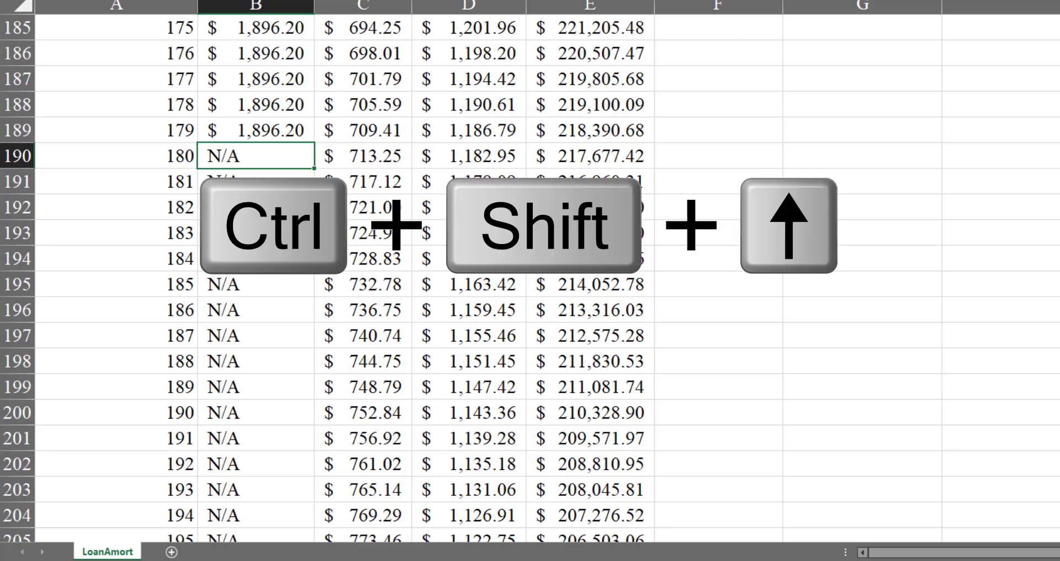
{"action": "key", "text": "ctrl+Up"}
{"action": "key", "text": "ctrl+Up"}
{"action": "key", "text": "ctrl+Up"}
{"action": "key", "text": "ctrl+Up"}
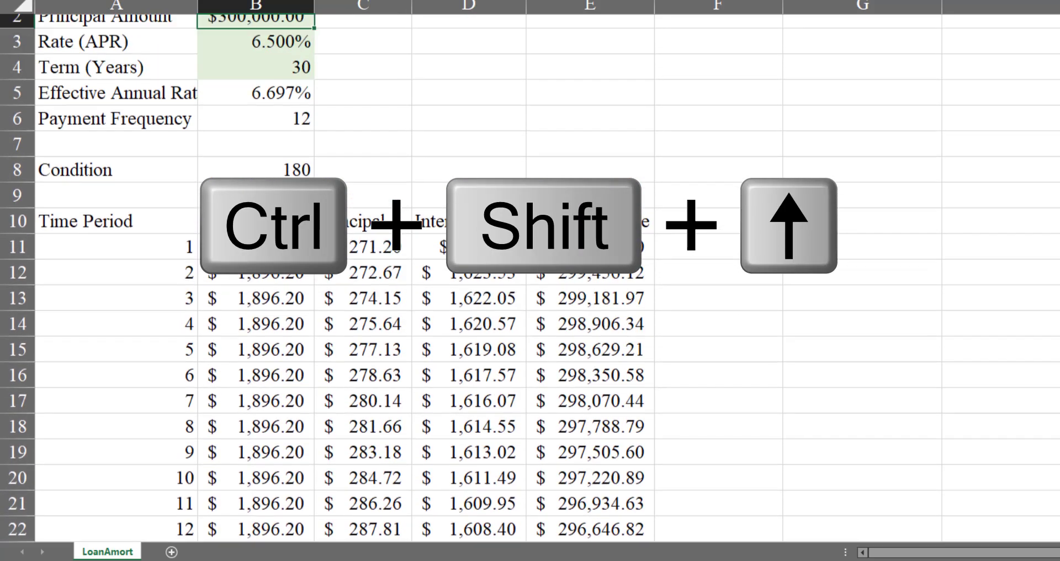
{"action": "key", "text": "Down"}
{"action": "key", "text": "Down"}
{"action": "type", "text": "15"}
{"action": "key", "text": "Return"}
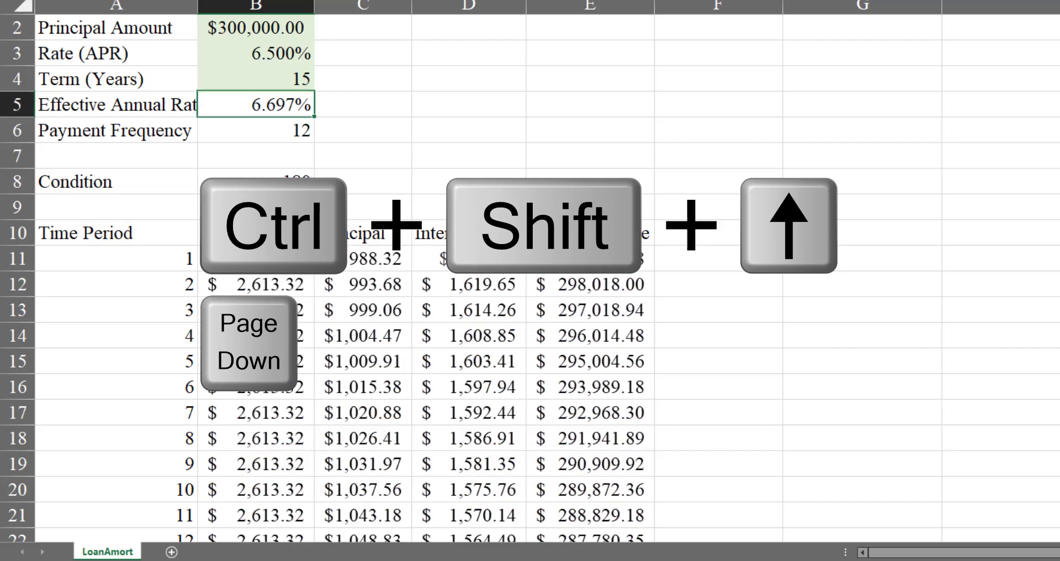
Examine the Payment column around period 180 for the 15-year term, ending at B190
{"action": "key", "text": "Page_Down"}
{"action": "key", "text": "Page_Down"}
{"action": "key", "text": "Page_Down"}
{"action": "key", "text": "Page_Down"}
{"action": "key", "text": "Page_Down"}
{"action": "key", "text": "Page_Down"}
{"action": "key", "text": "Page_Down"}
{"action": "key", "text": "Page_Down"}
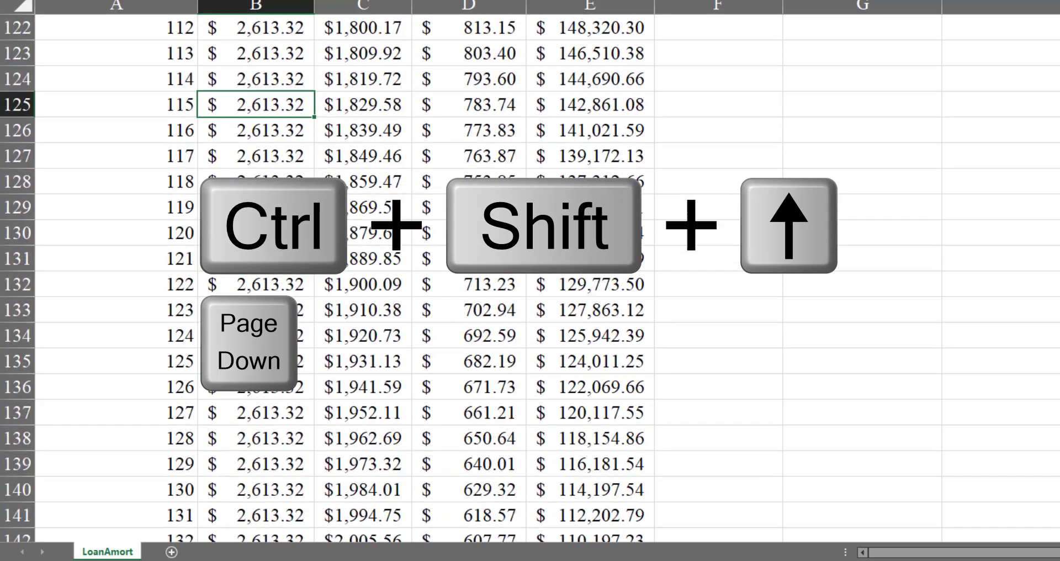
{"action": "key", "text": "Page_Down"}
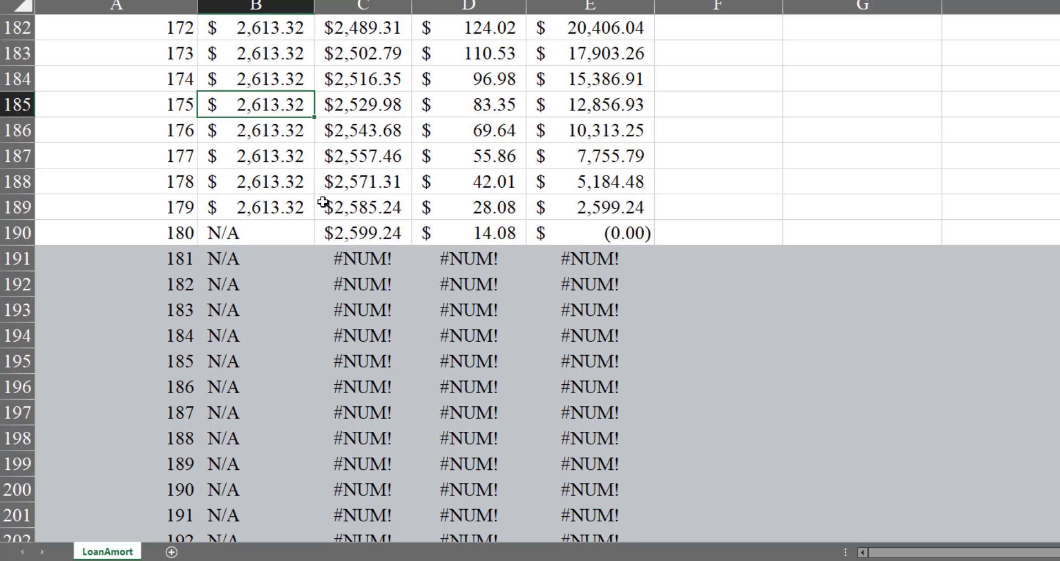
{"action": "scroll", "coordinate": [323, 203], "scroll_direction": "down", "scroll_amount": 1}
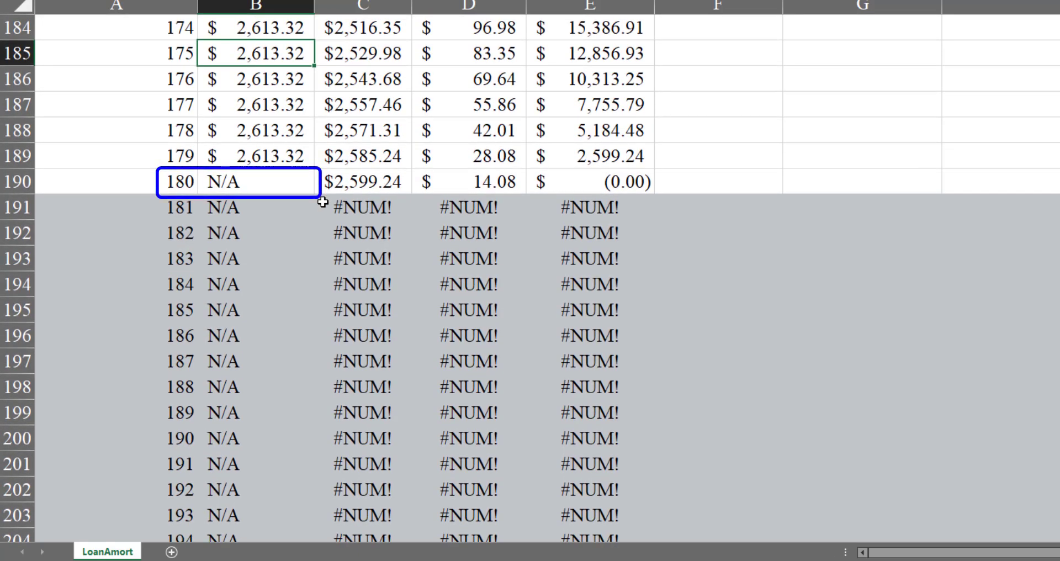
{"action": "key", "text": "Down"}
{"action": "key", "text": "Down"}
{"action": "key", "text": "Down"}
{"action": "key", "text": "Down"}
{"action": "key", "text": "Down"}
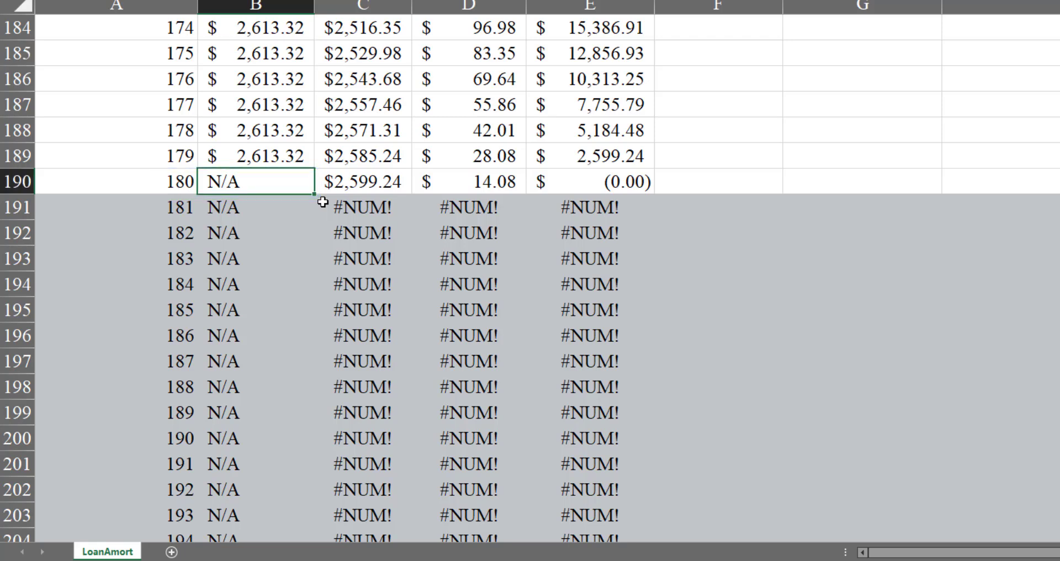
Change the logical test in the B11 payment formula to A11<=$B$8 so the Condition period is included
{"action": "key", "text": "ctrl+shift+Up"}
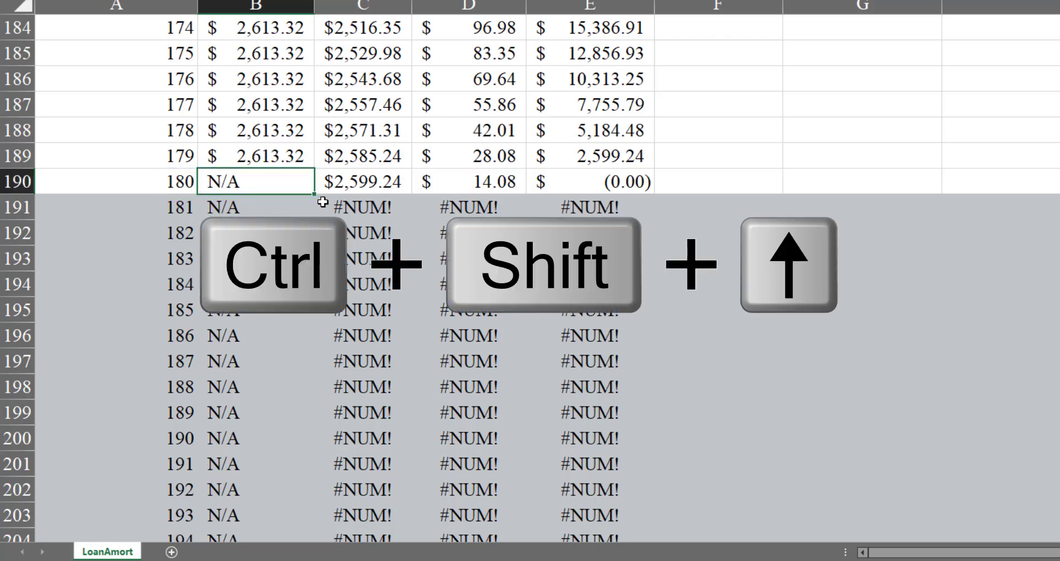
{"action": "key", "text": "Down"}
{"action": "key", "text": "F2"}
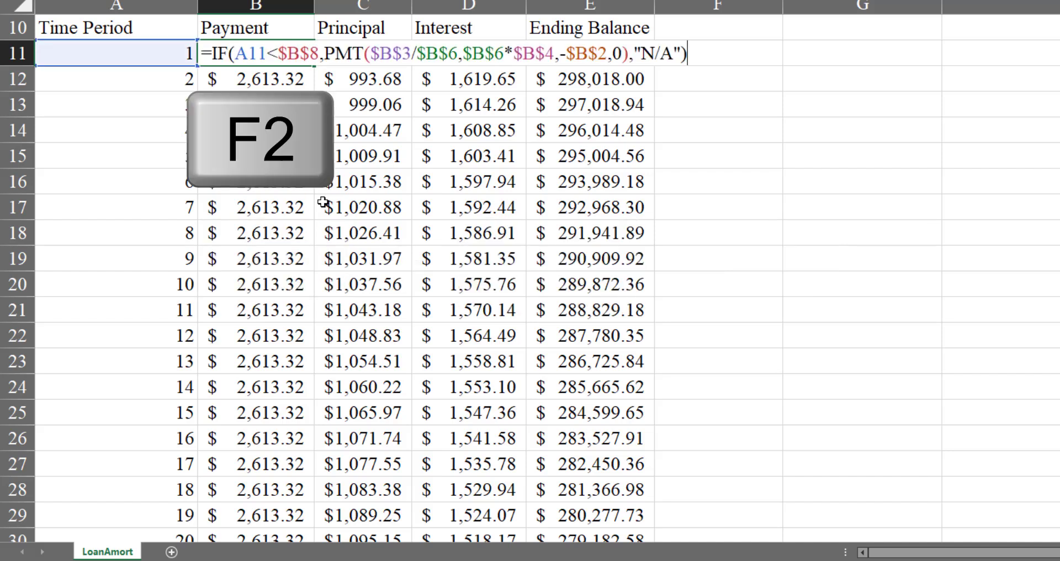
{"action": "key", "text": "Home"}
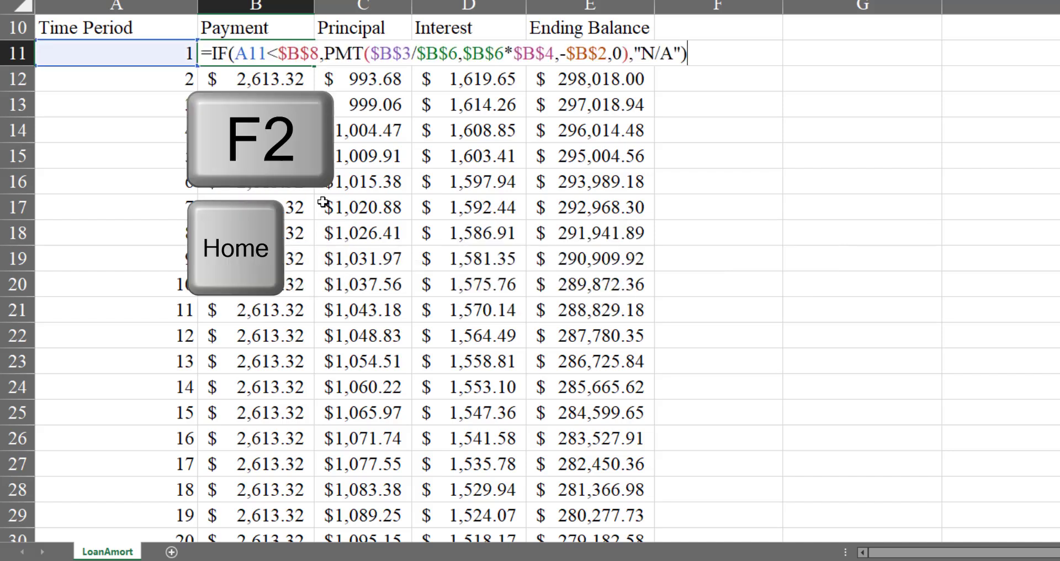
{"action": "key", "text": "ctrl+shift+Right"}
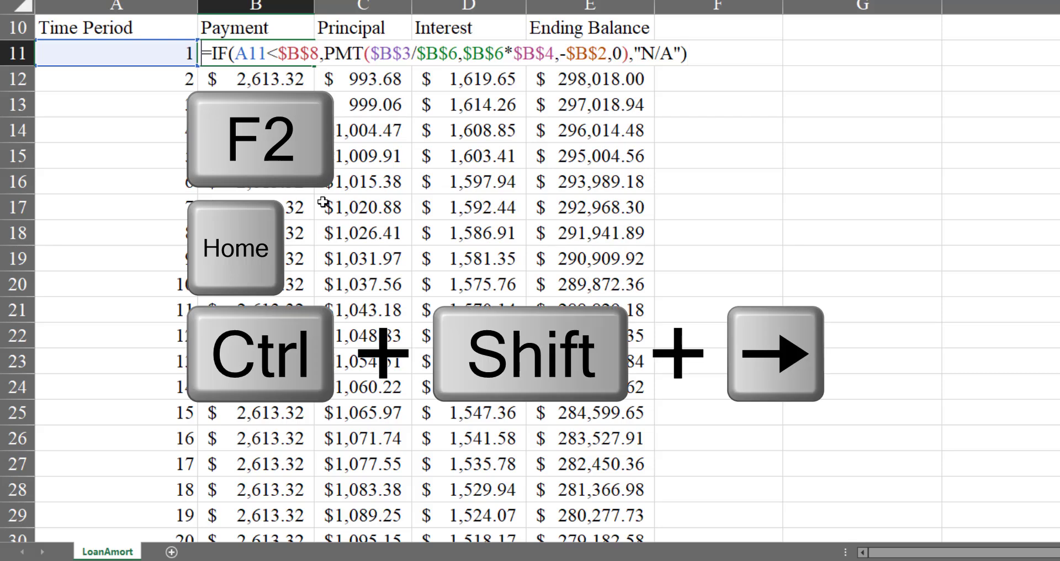
{"action": "key", "text": "ctrl+Right"}
{"action": "key", "text": "ctrl+Right"}
{"action": "key", "text": "Left"}
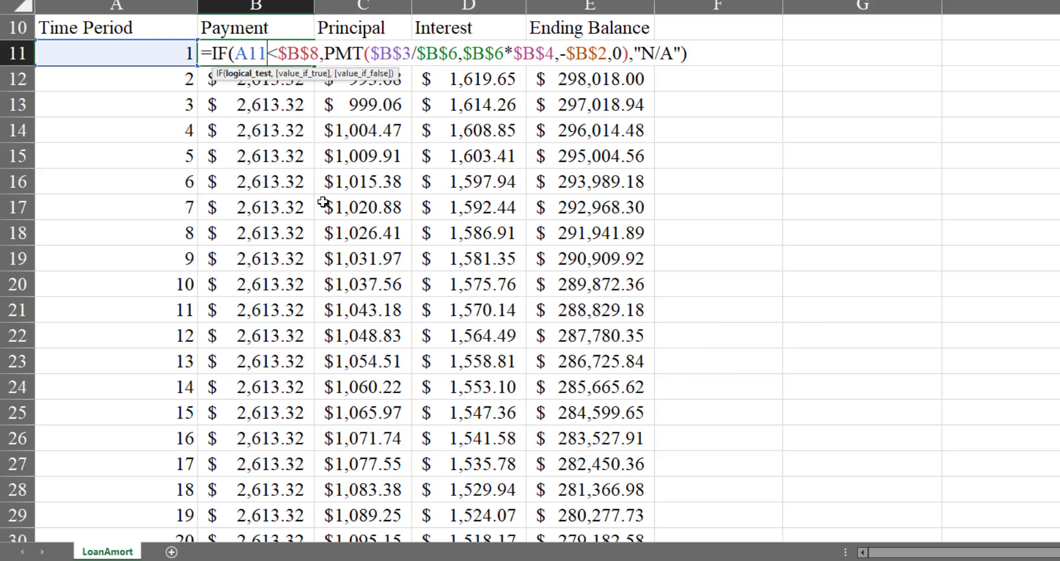
{"action": "key", "text": "Right"}
{"action": "type", "text": "="}
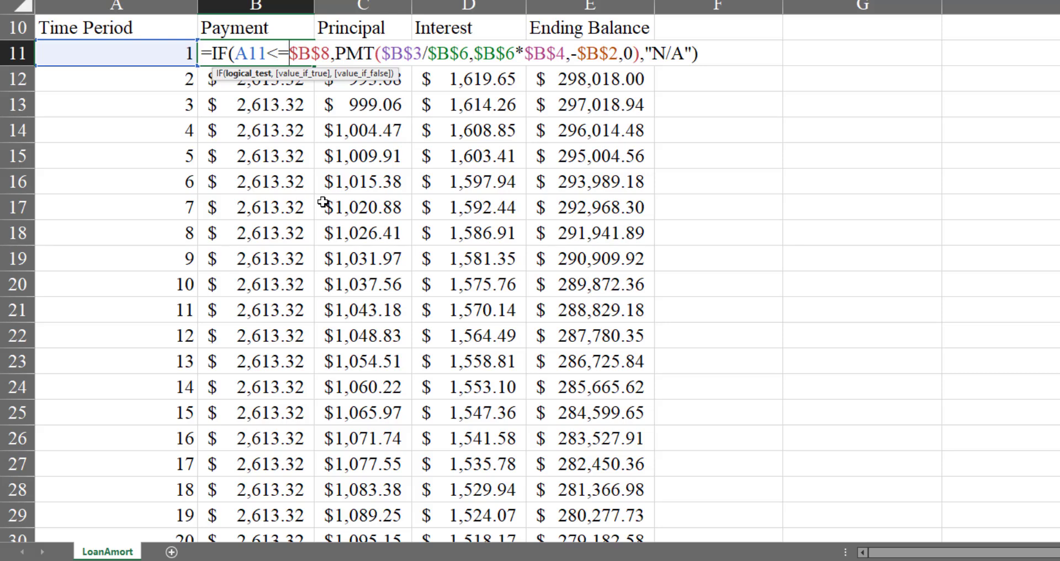
{"action": "key", "text": "Return"}
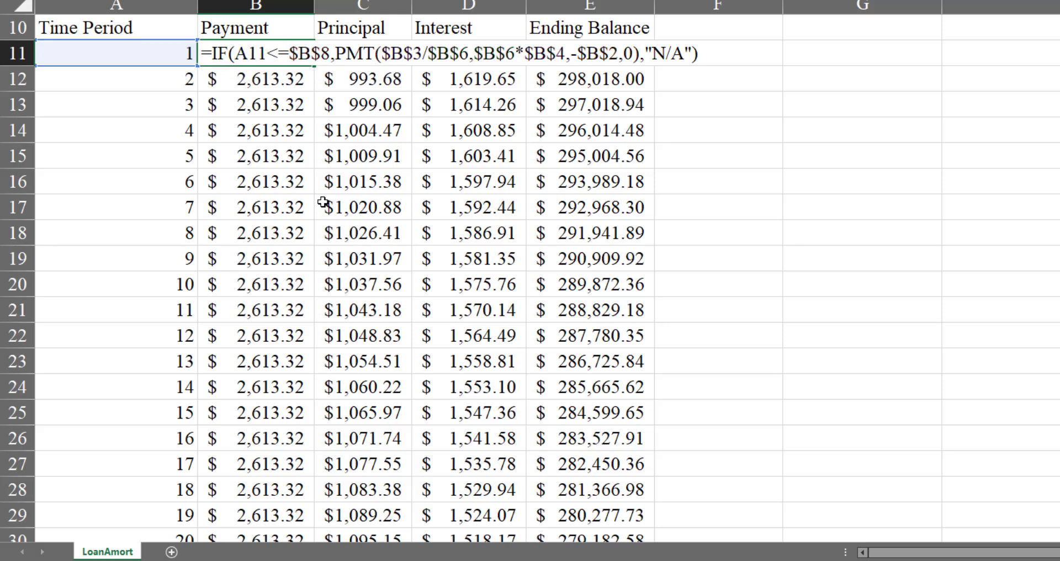
Fill the less-than-or-equal version of the B11 formula down the Payment column to B370
{"action": "key", "text": "Up"}
{"action": "key", "text": "ctrl+shift+Down"}
{"action": "key", "text": "ctrl+d"}
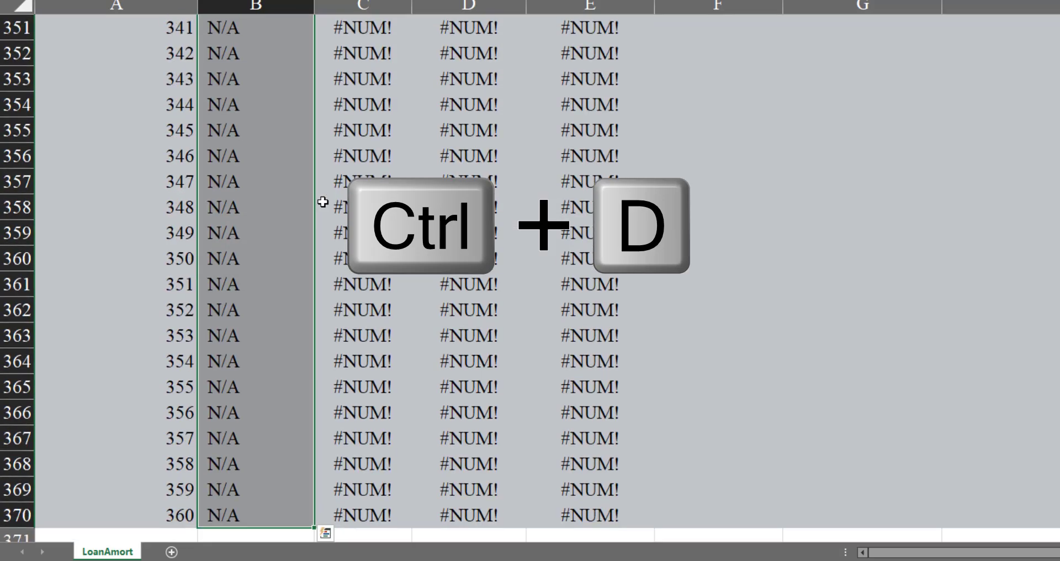
Check the payment for period 180 in B190 and the rows around it
{"action": "key", "text": "Page_Up"}
{"action": "key", "text": "Page_Up"}
{"action": "key", "text": "Page_Up"}
{"action": "key", "text": "Page_Up"}
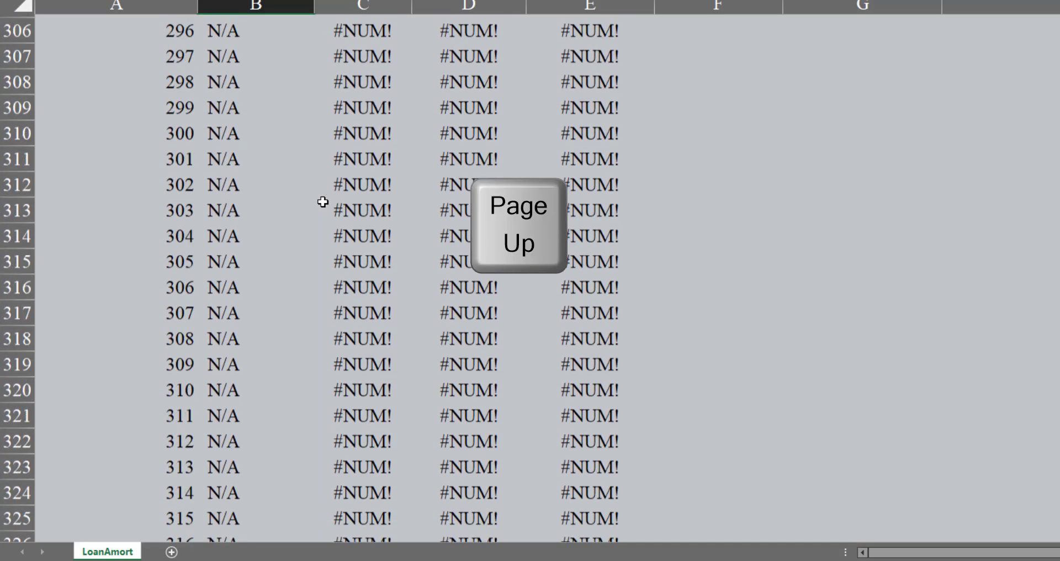
{"action": "key", "text": "Page_Up"}
{"action": "key", "text": "Page_Up"}
{"action": "key", "text": "Page_Up"}
{"action": "key", "text": "Page_Up"}
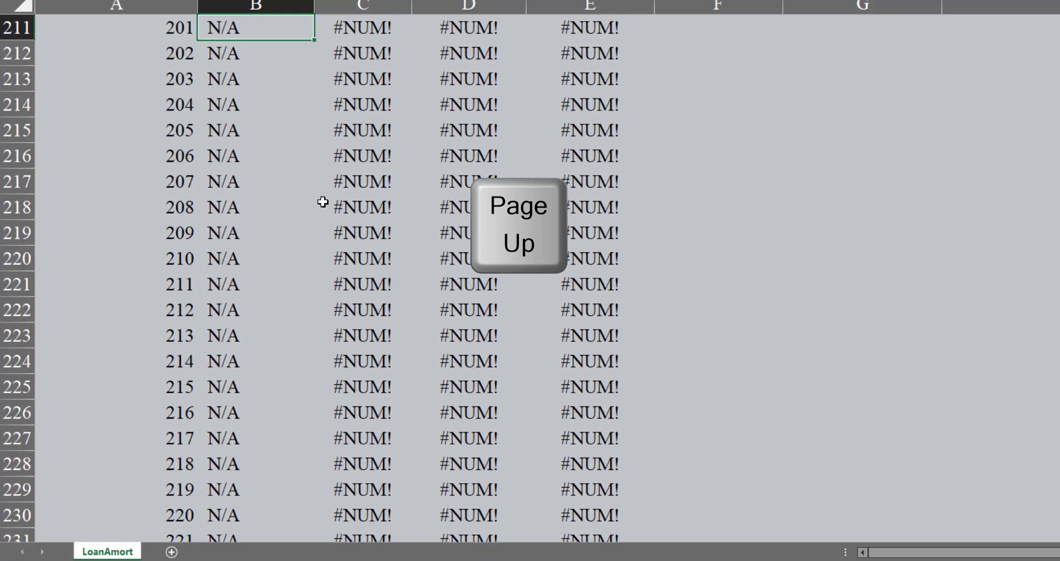
{"action": "key", "text": "Up"}
{"action": "key", "text": "Up"}
{"action": "key", "text": "Up"}
{"action": "key", "text": "Up"}
{"action": "key", "text": "Up"}
{"action": "key", "text": "Up"}
{"action": "key", "text": "Up"}
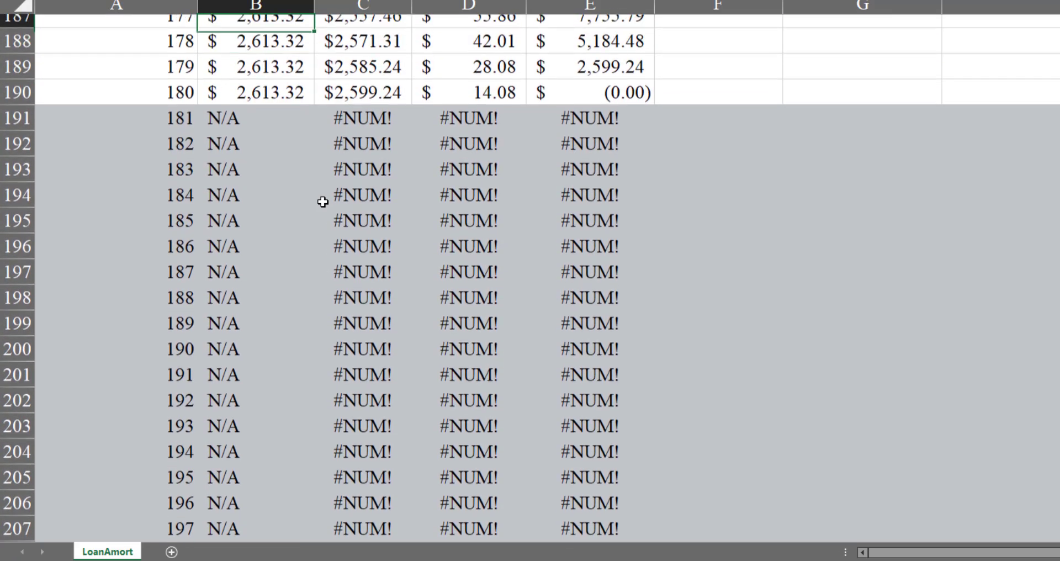
{"action": "key", "text": "Down"}
{"action": "key", "text": "Down"}
{"action": "key", "text": "Down"}
{"action": "key", "text": "Down"}
{"action": "key", "text": "Down"}
{"action": "key", "text": "Down"}
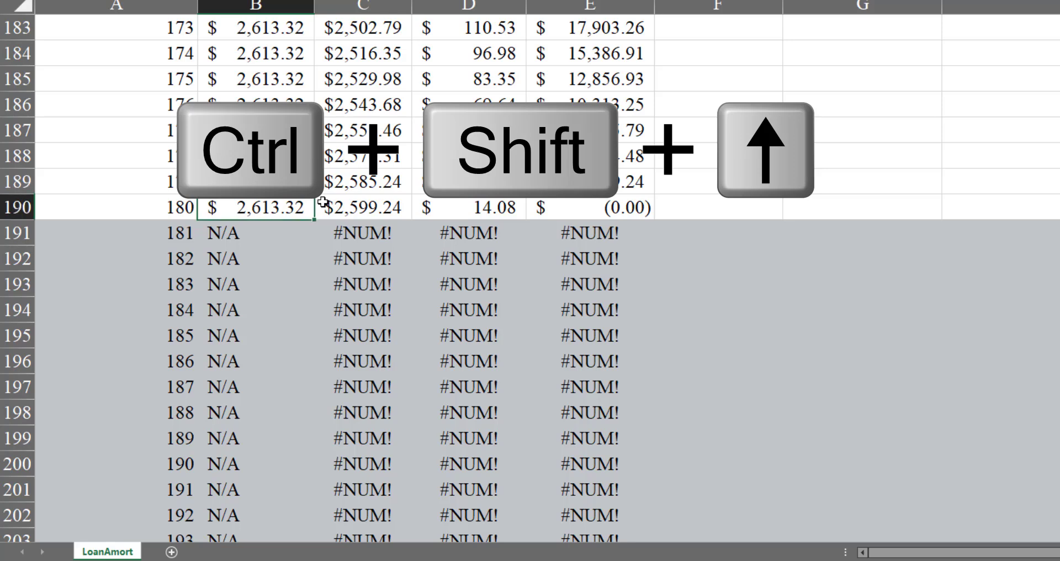
Return to B11 and review the IF payment formula and its value_if_false argument
{"action": "key", "text": "ctrl+Up"}
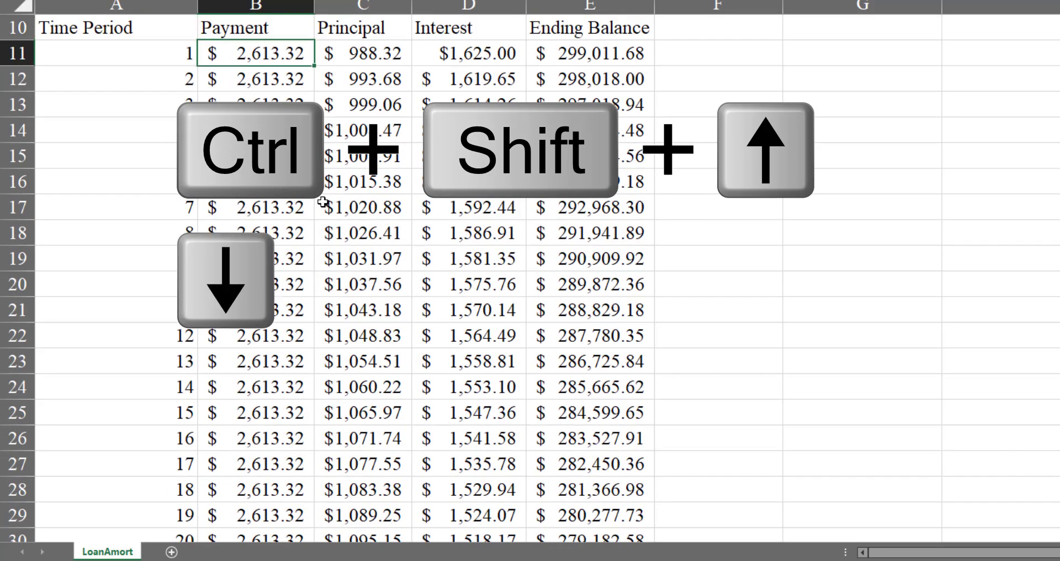
{"action": "key", "text": "F2"}
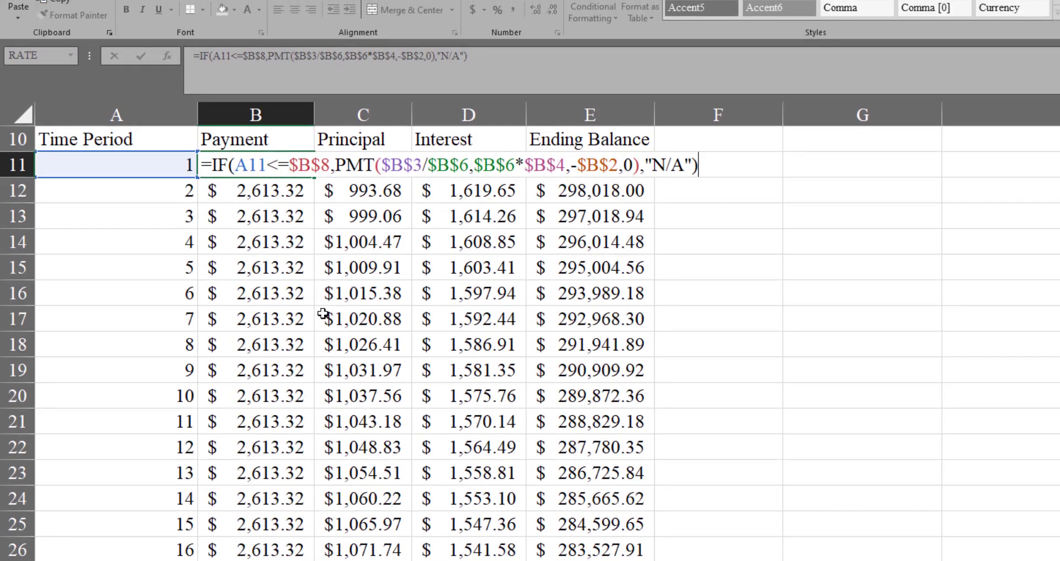
{"action": "key", "text": "Left"}
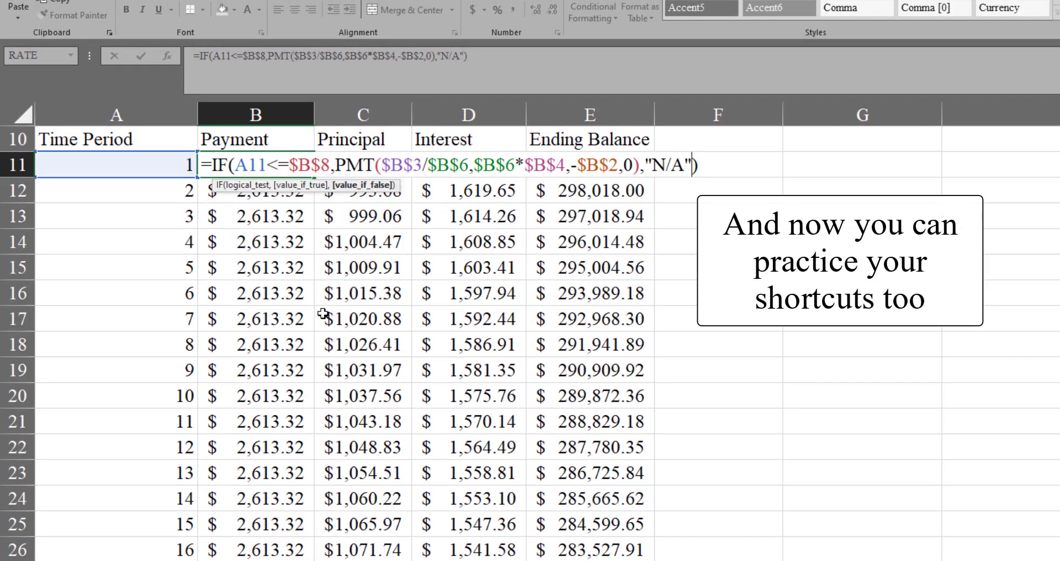
Move "N/A" in the B11 IF formula to the value_if_true argument, leaving the PMT calculation as value_if_false without the surplus comma
{"action": "key", "text": "ctrl+shift+Left"}
{"action": "key", "text": "ctrl+shift+Left"}
{"action": "key", "text": "ctrl+c"}
{"action": "key", "text": "BackSpace"}
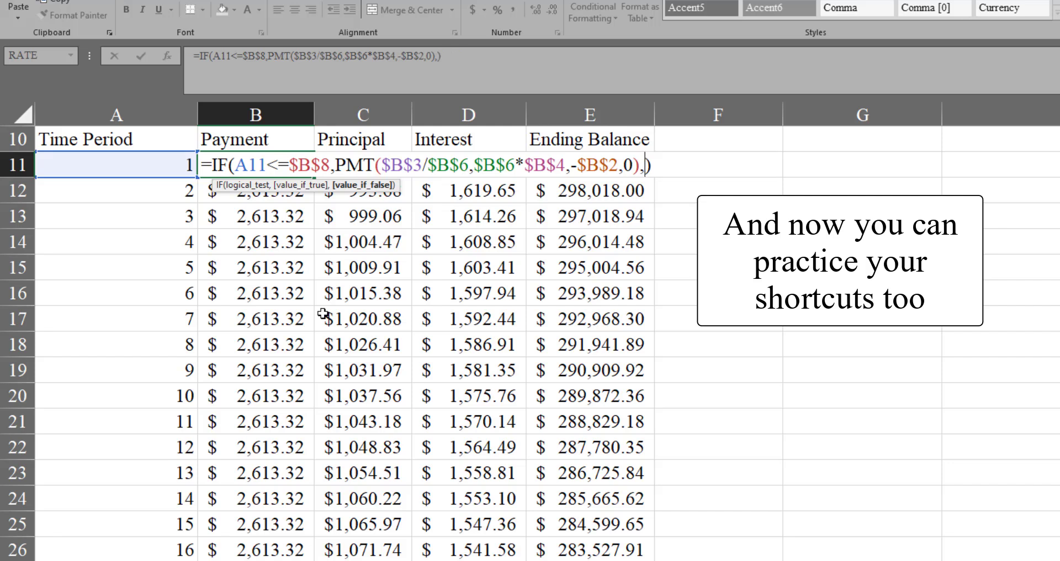
{"action": "key", "text": "Left"}
{"action": "key", "text": "Left"}
{"action": "key", "text": "Left"}
{"action": "key", "text": "Left"}
{"action": "key", "text": "Left"}
{"action": "key", "text": "Left"}
{"action": "key", "text": "Left"}
{"action": "key", "text": "Left"}
{"action": "key", "text": "Left"}
{"action": "key", "text": "Left"}
{"action": "key", "text": "Left"}
{"action": "key", "text": "Left"}
{"action": "key", "text": "Left"}
{"action": "key", "text": "Left"}
{"action": "key", "text": "Left"}
{"action": "key", "text": "Left"}
{"action": "key", "text": "Left"}
{"action": "key", "text": "Left"}
{"action": "key", "text": "Left"}
{"action": "key", "text": "Left"}
{"action": "key", "text": "Left"}
{"action": "key", "text": "Left"}
{"action": "key", "text": "Left"}
{"action": "key", "text": "Left"}
{"action": "key", "text": "Left"}
{"action": "key", "text": "Left"}
{"action": "key", "text": "Left"}
{"action": "key", "text": "Left"}
{"action": "type", "text": ","}
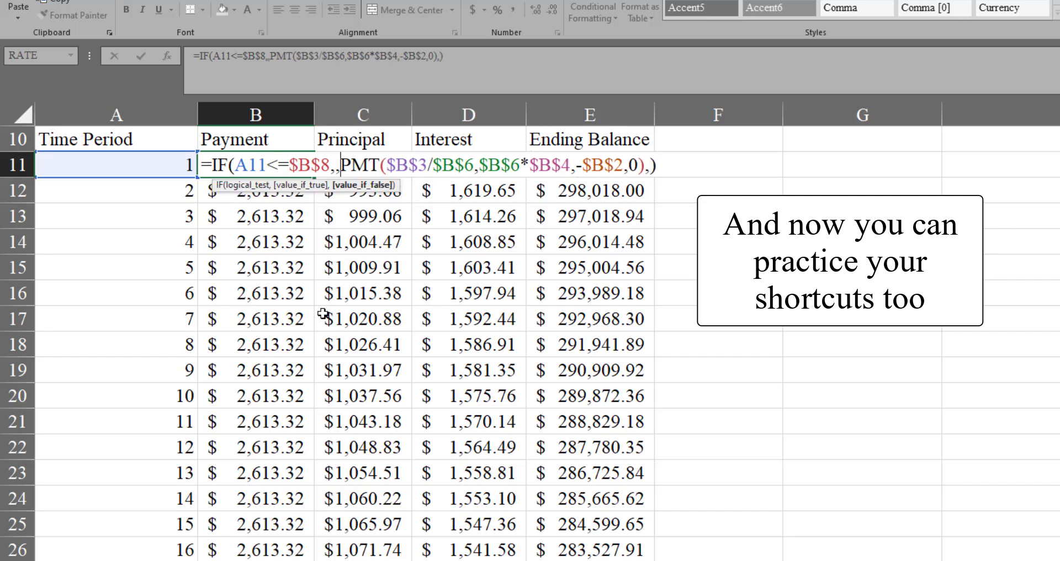
{"action": "key", "text": "Left"}
{"action": "key", "text": "ctrl+v"}
{"action": "key", "text": "End"}
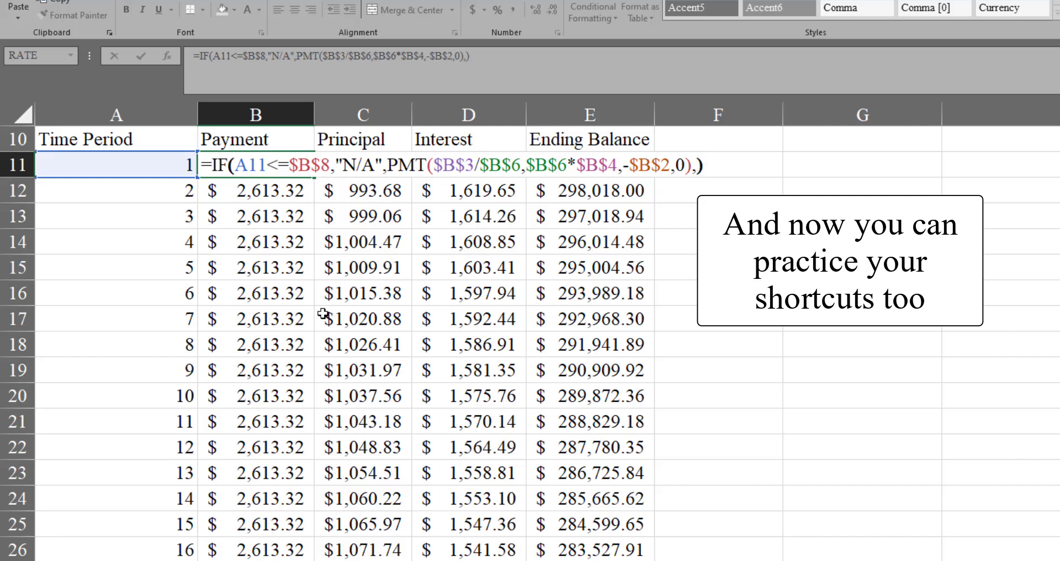
{"action": "key", "text": "Left"}
{"action": "key", "text": "BackSpace"}
Change the logical test in B11 to A11>$B$8 and fill the formula down the Payment column to the table's last row
{"action": "key", "text": "ctrl+Left"}
{"action": "key", "text": "ctrl+Left"}
{"action": "key", "text": "ctrl+Left"}
{"action": "key", "text": "ctrl+Left"}
{"action": "key", "text": "ctrl+Left"}
{"action": "key", "text": "ctrl+Left"}
{"action": "key", "text": "ctrl+Left"}
{"action": "key", "text": "ctrl+Left"}
{"action": "key", "text": "ctrl+Left"}
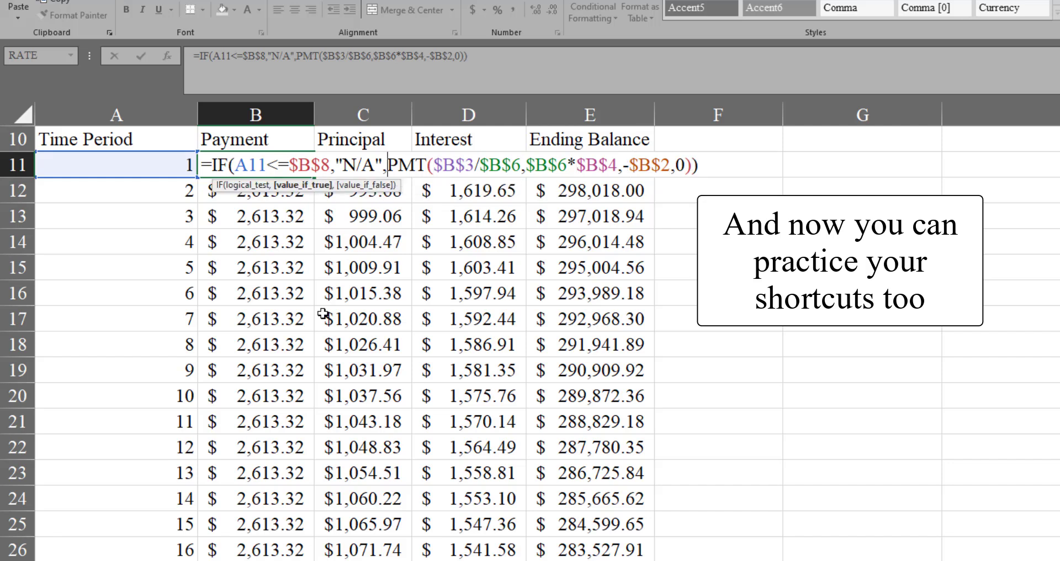
{"action": "key", "text": "BackSpace"}
{"action": "key", "text": "BackSpace"}
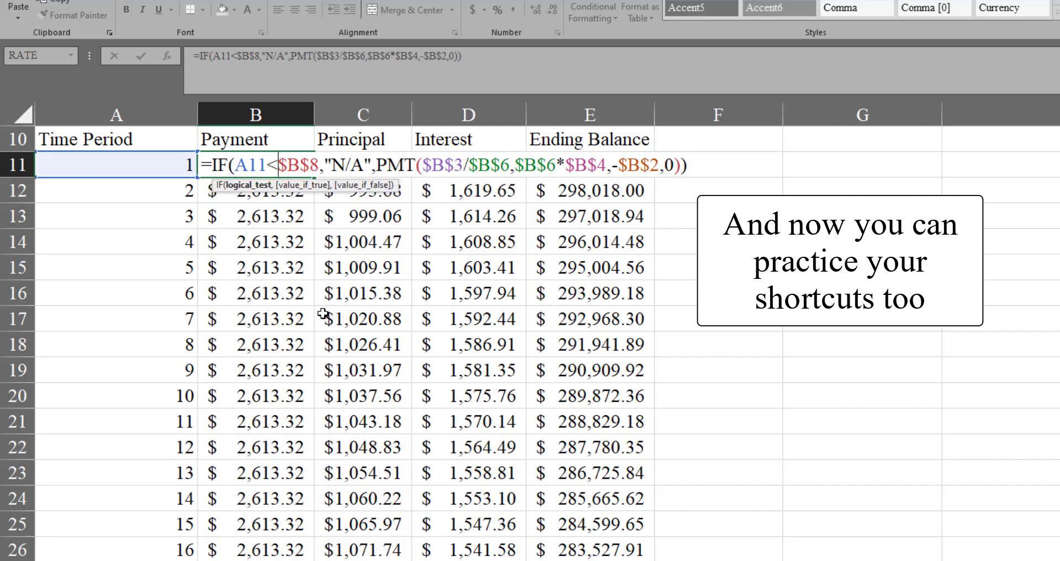
{"action": "type", "text": ">"}
{"action": "key", "text": "ctrl+Return"}
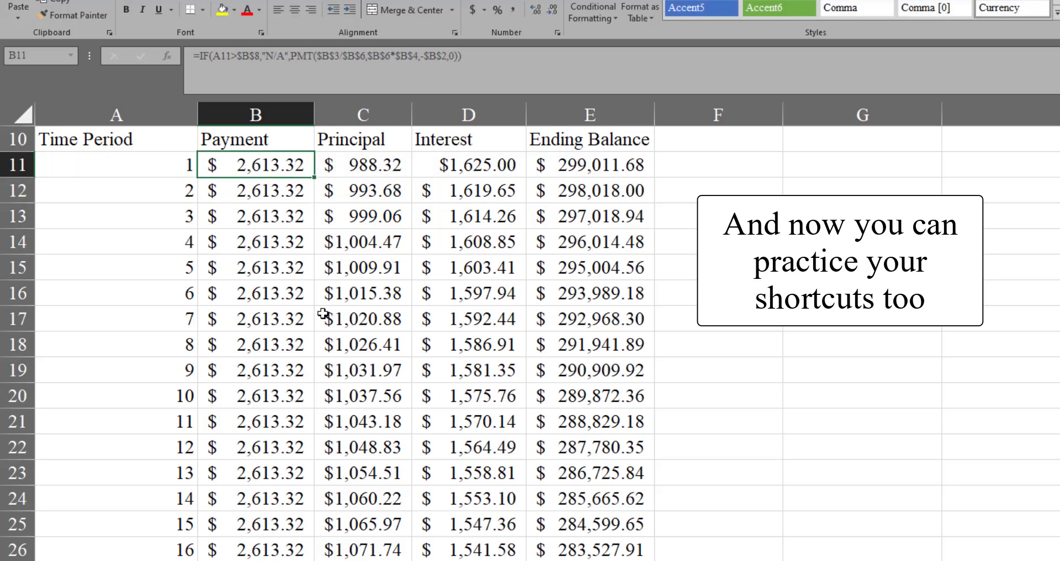
{"action": "key", "text": "ctrl+shift+Down"}
Check the payments around period 180, where the Condition period ends, and return to B11
{"action": "key", "text": "Page_Up"}
{"action": "key", "text": "Page_Up"}
{"action": "key", "text": "Page_Up"}
{"action": "key", "text": "Page_Up"}
{"action": "key", "text": "Page_Up"}
{"action": "key", "text": "Page_Up"}
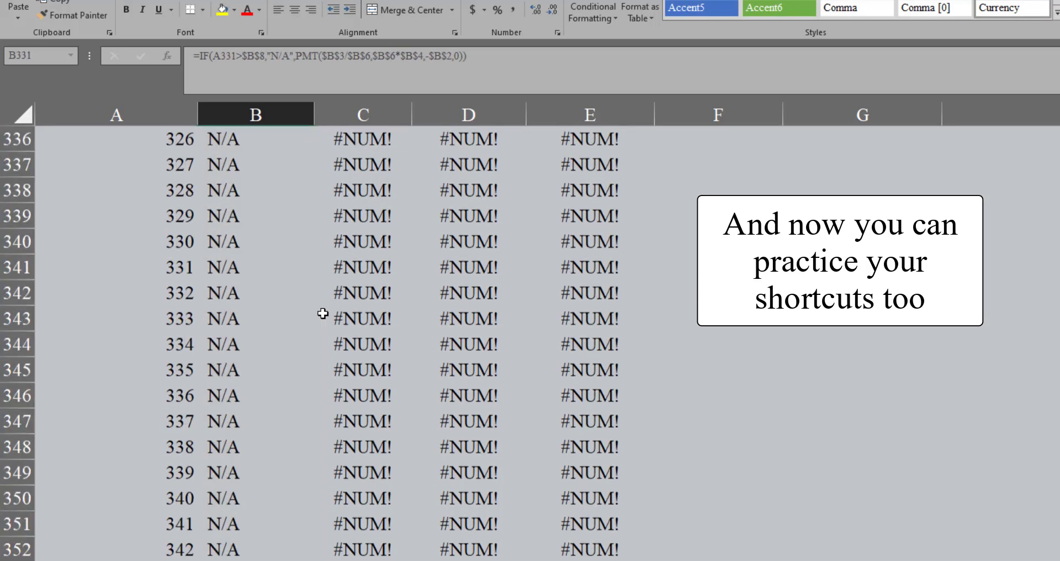
{"action": "key", "text": "Page_Up"}
{"action": "key", "text": "Page_Up"}
{"action": "key", "text": "Page_Up"}
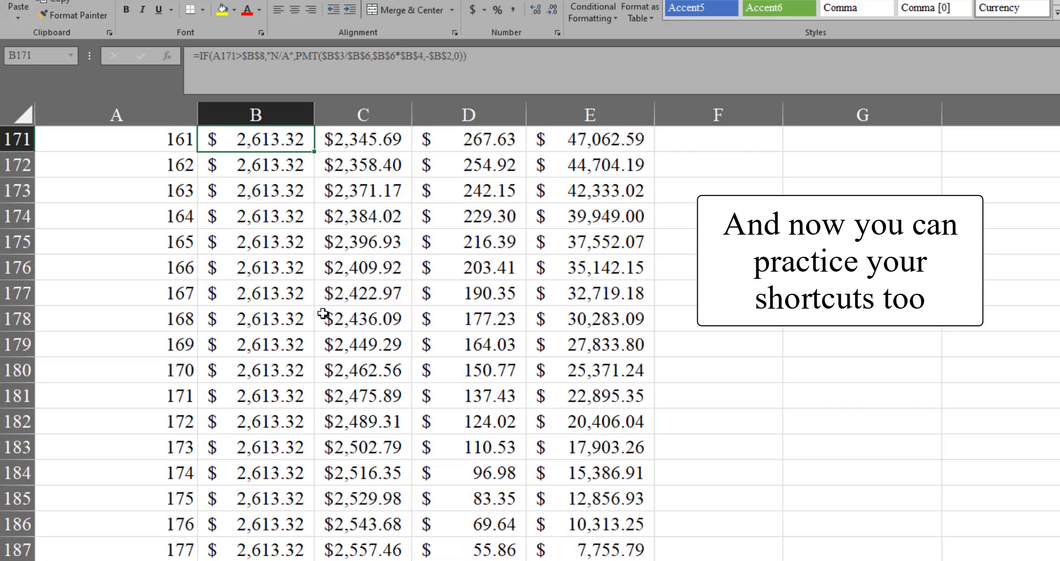
{"action": "scroll", "coordinate": [323, 314], "scroll_direction": "down", "scroll_amount": 5}
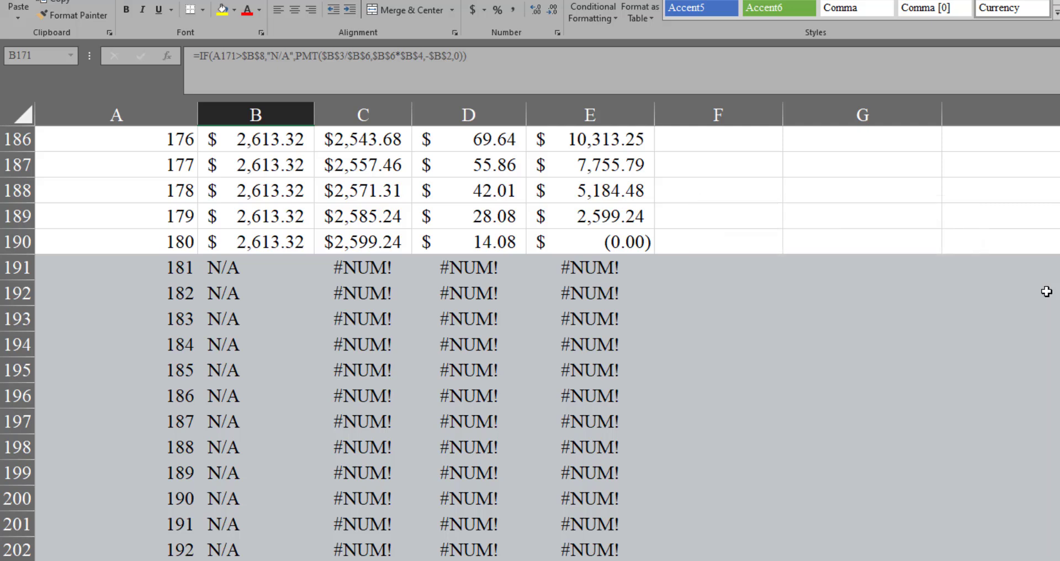
{"action": "key", "text": "ctrl+Up"}
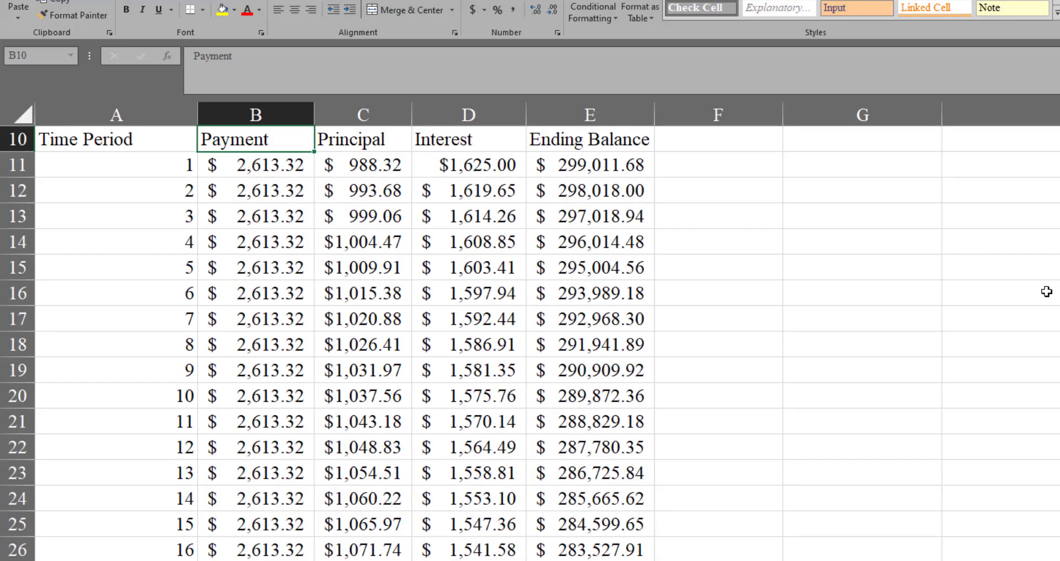
{"action": "key", "text": "Down"}
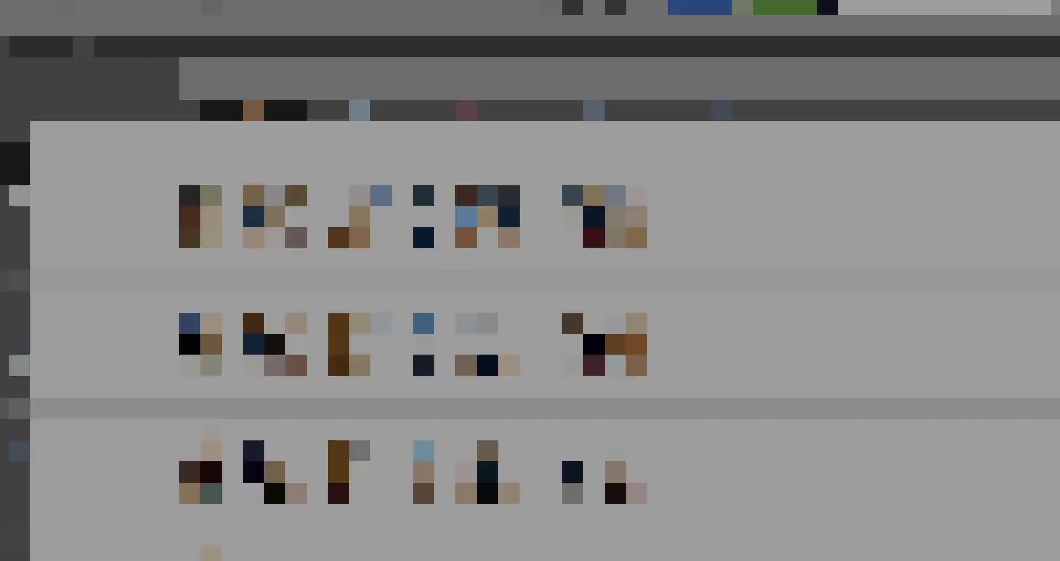